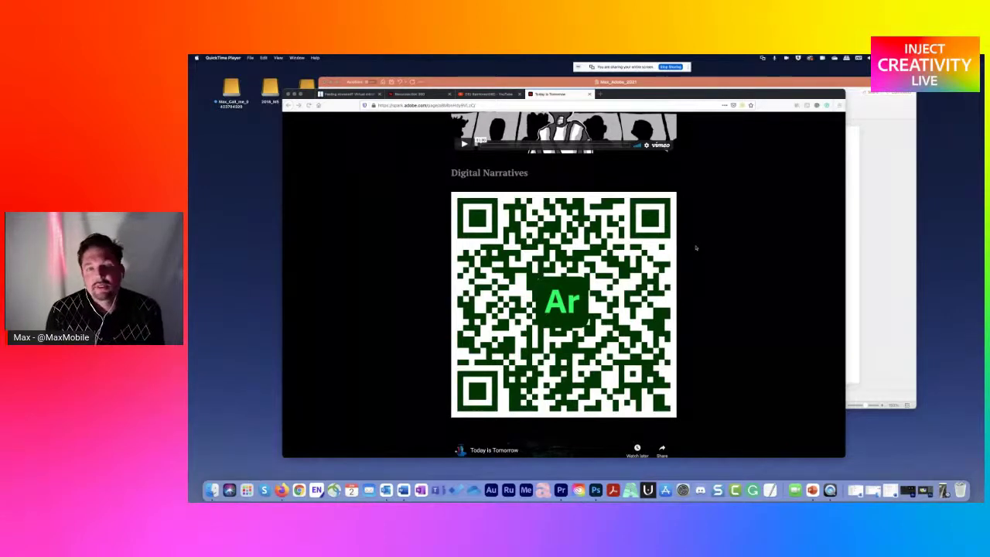
Play the Today is Tomorrow video near the end of the Spark page and jump ahead to the snowy industrial scene
scroll(695, 247, "down", 5)
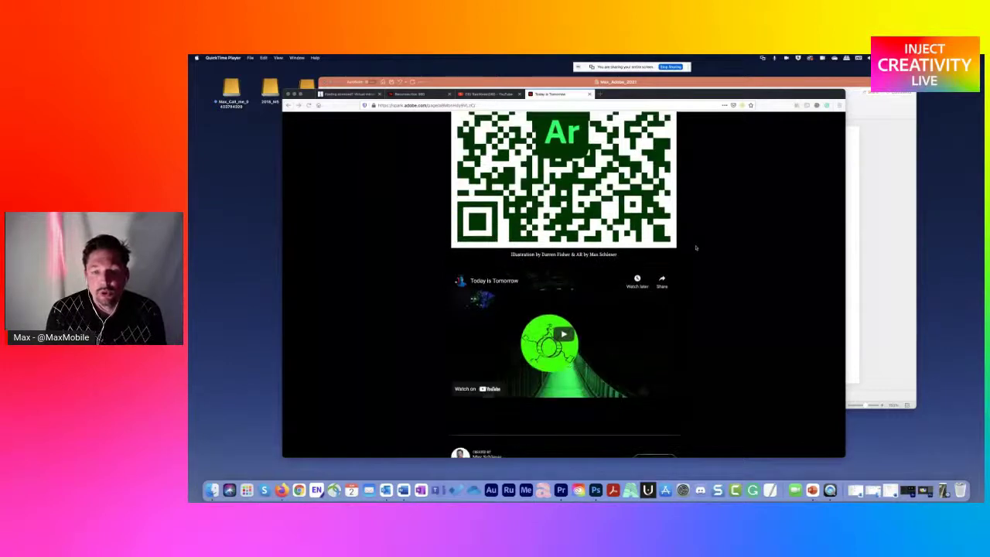
scroll(695, 247, "down", 2)
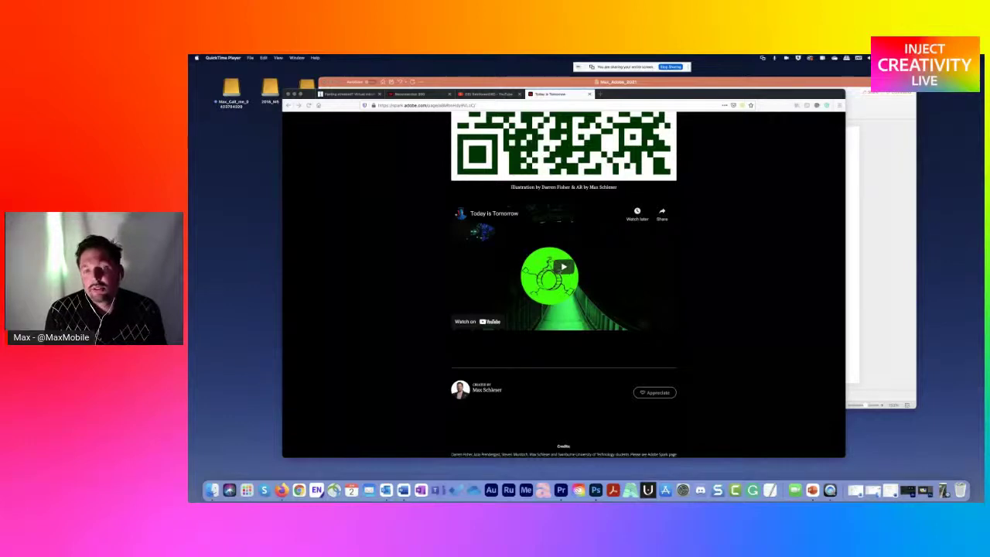
left_click(564, 271)
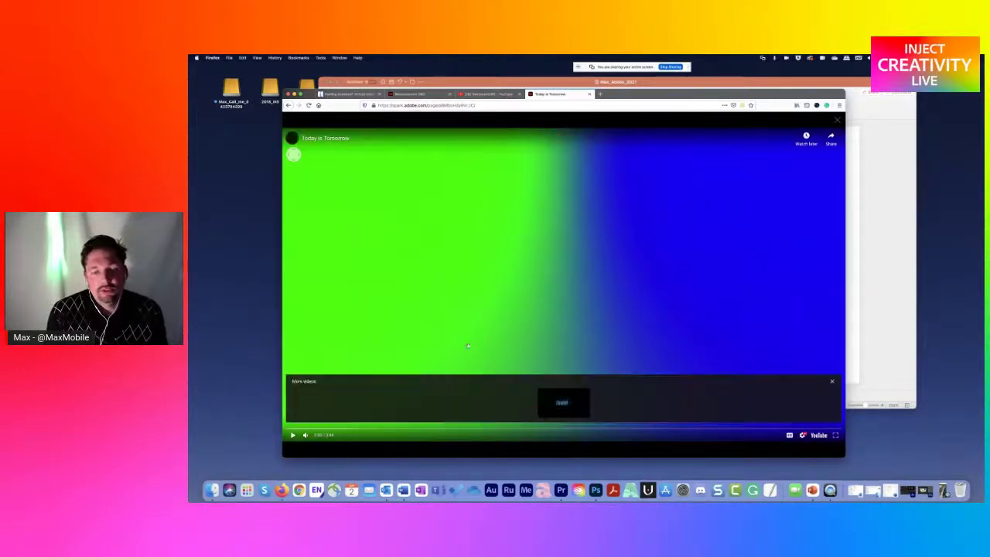
left_click(353, 429)
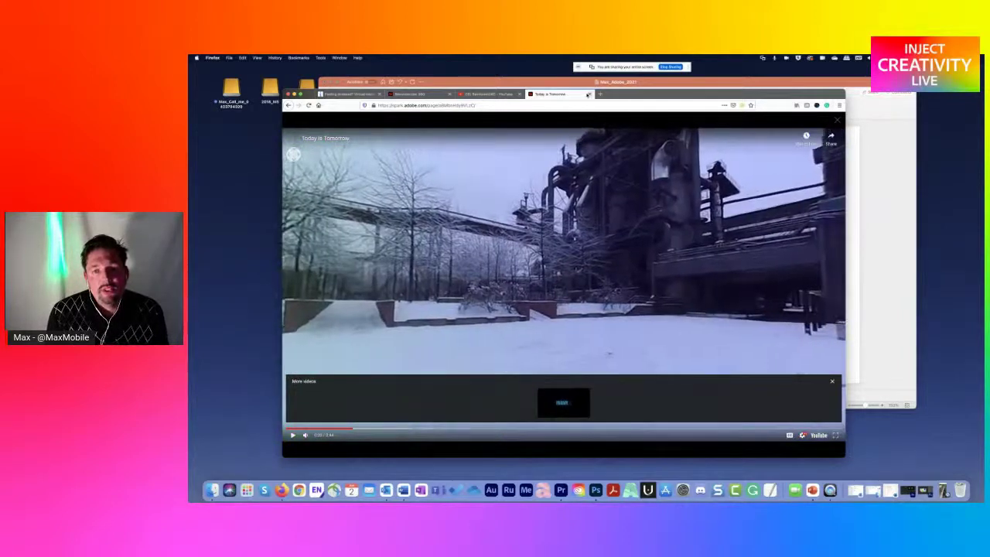
Close the Today is Tomorrow browser tab and clear away the open windows to switch to Photoshop
left_click(508, 94)
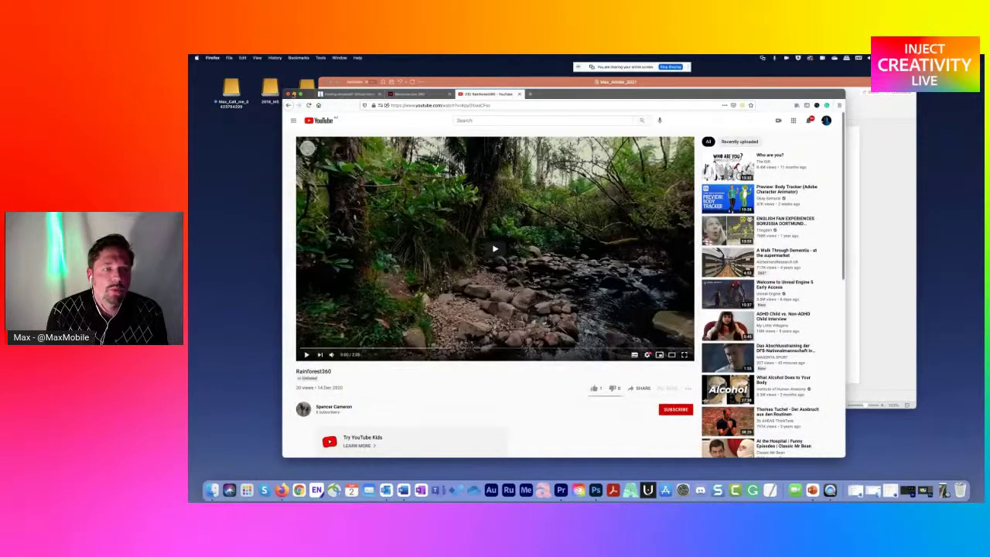
left_click(293, 93)
left_click(328, 82)
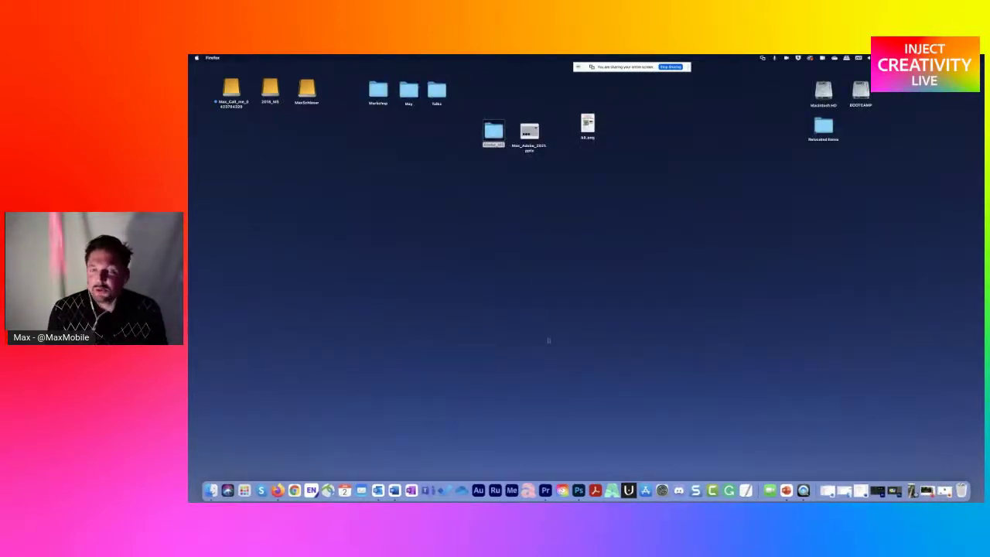
left_click(578, 491)
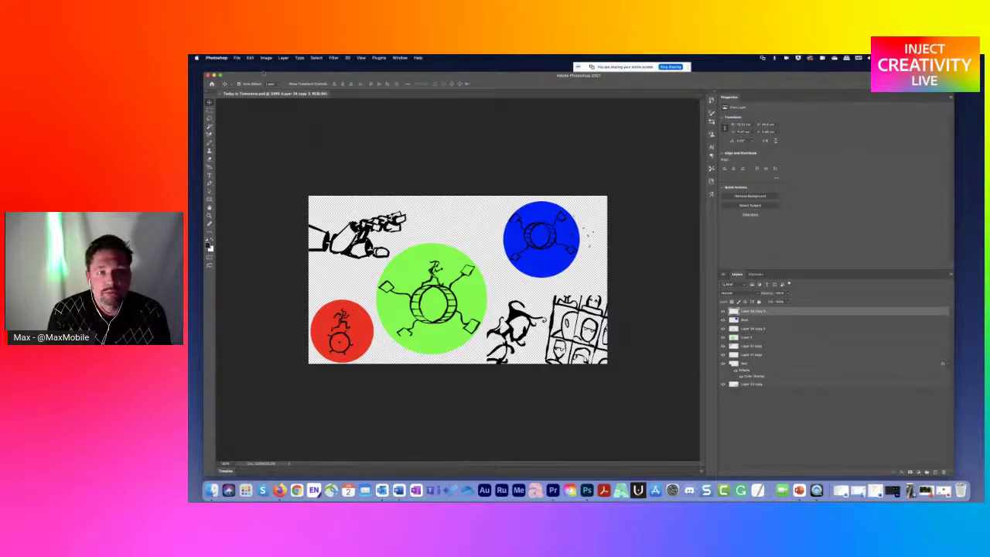
left_click(238, 58)
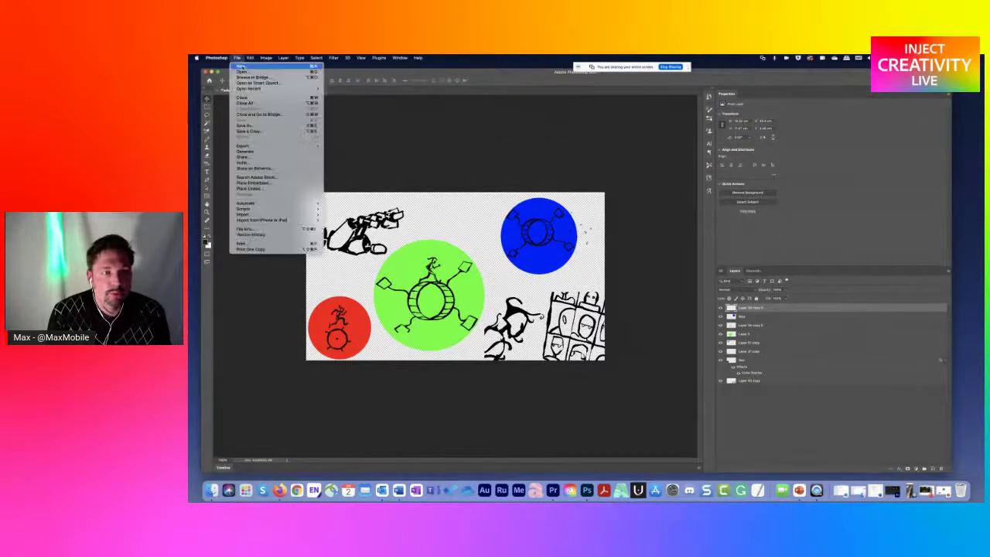
left_click(241, 68)
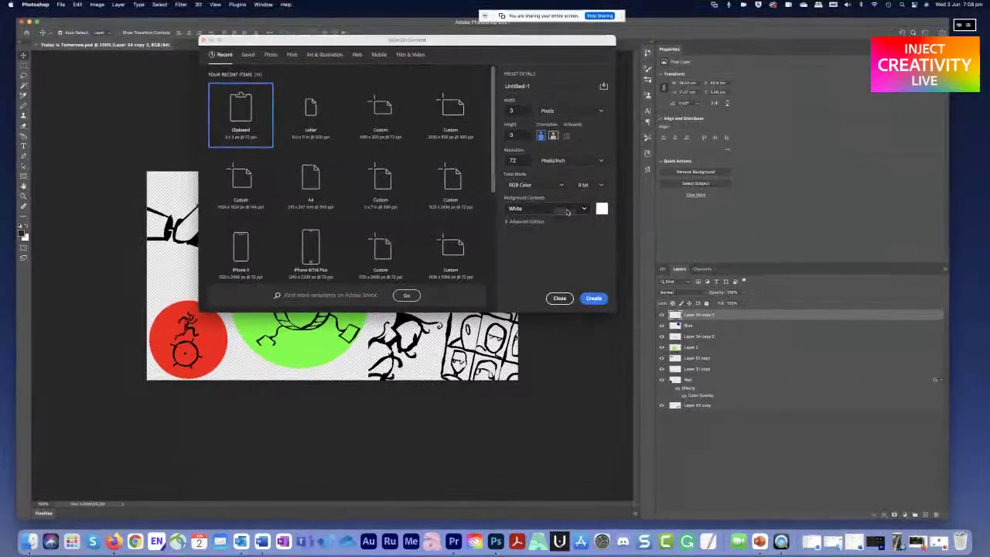
left_click(566, 209)
left_click(563, 261)
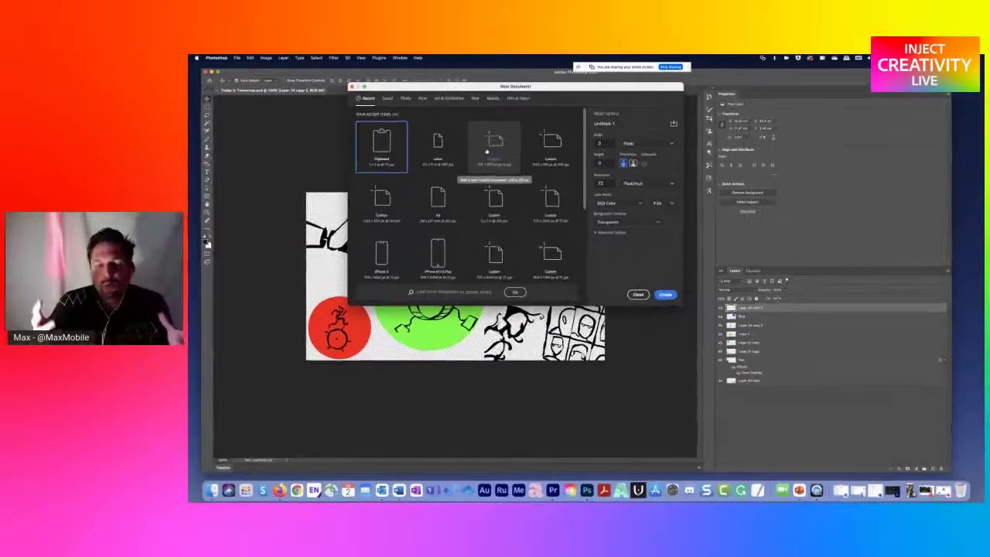
left_click(492, 99)
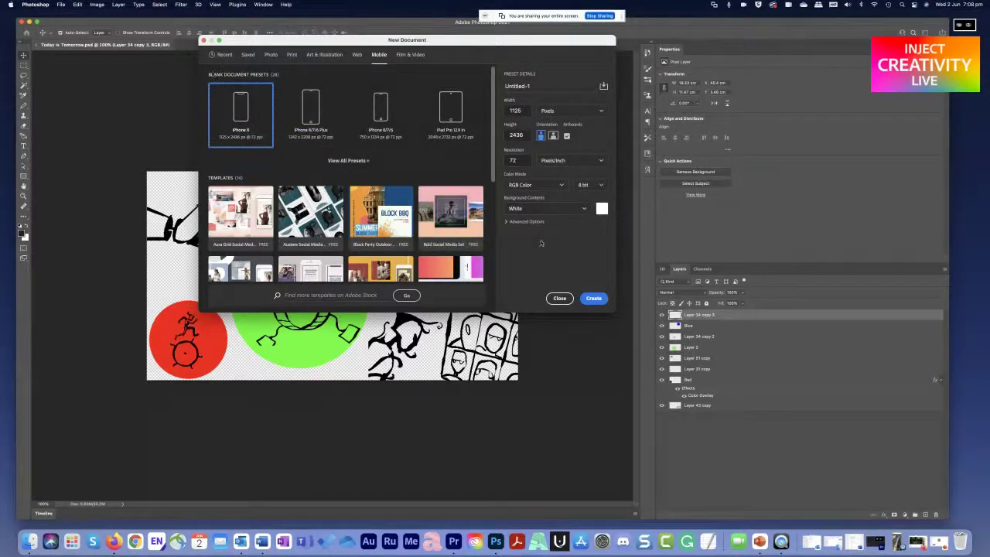
left_click(559, 299)
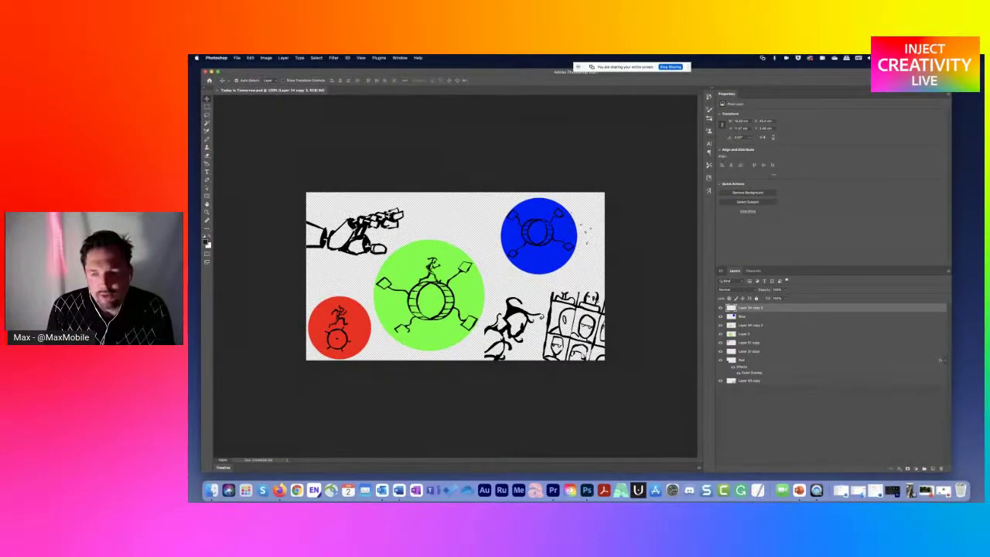
Hide and show the Blue layer and the four layers below it one by one to examine which artwork each holds
left_click(720, 316)
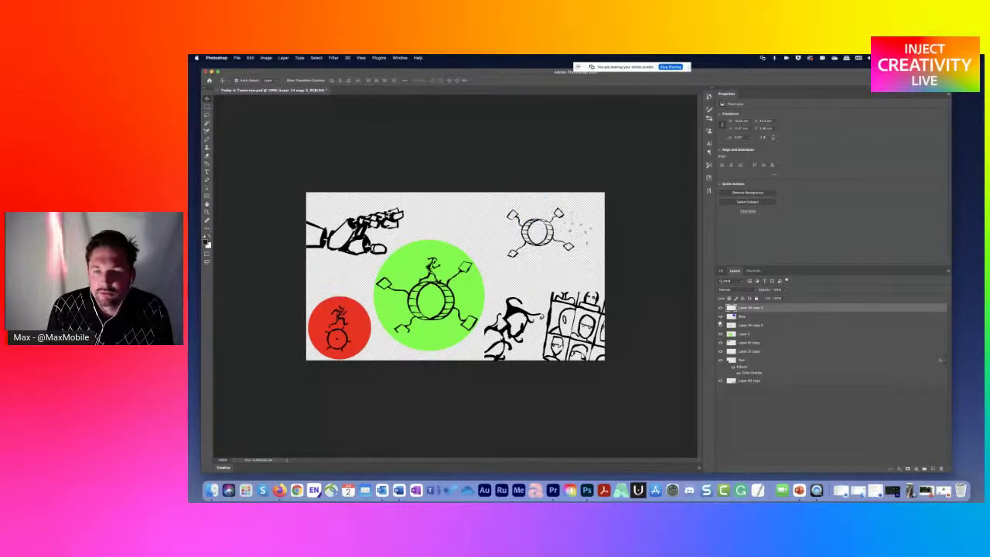
left_click(720, 320)
left_click(720, 325)
left_click(720, 324)
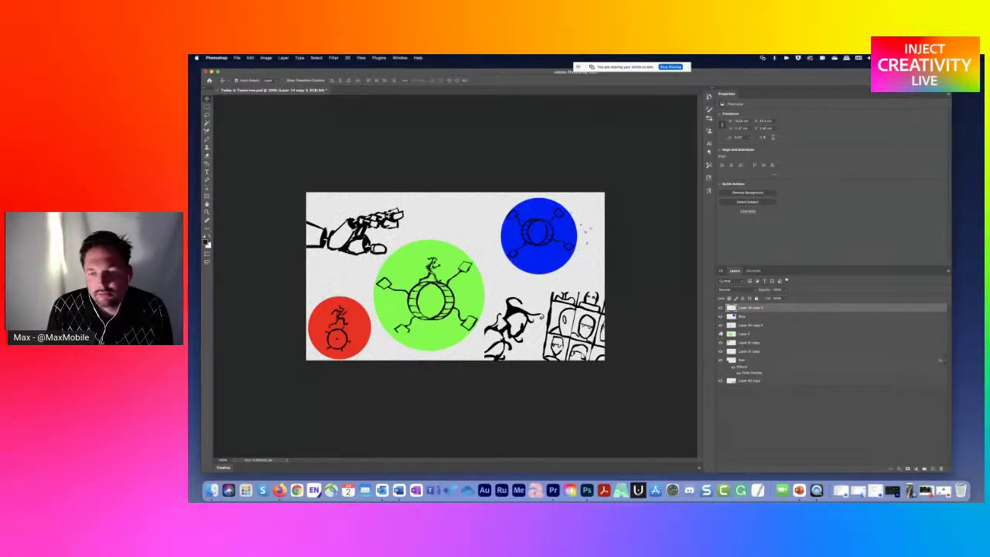
left_click(720, 334)
left_click(720, 333)
left_click(719, 342)
left_click(720, 343)
left_click(720, 351)
left_click(720, 351)
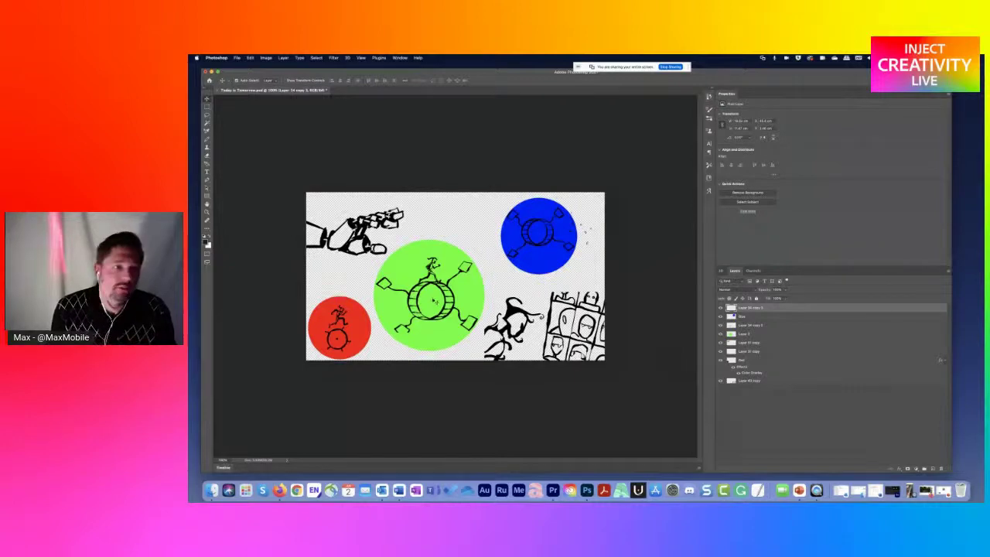
Save the document on the computer as Today is Tomorrow_Wed.psd in the Inject Creativity folder, with Maximize Compatibility enabled
left_click(237, 58)
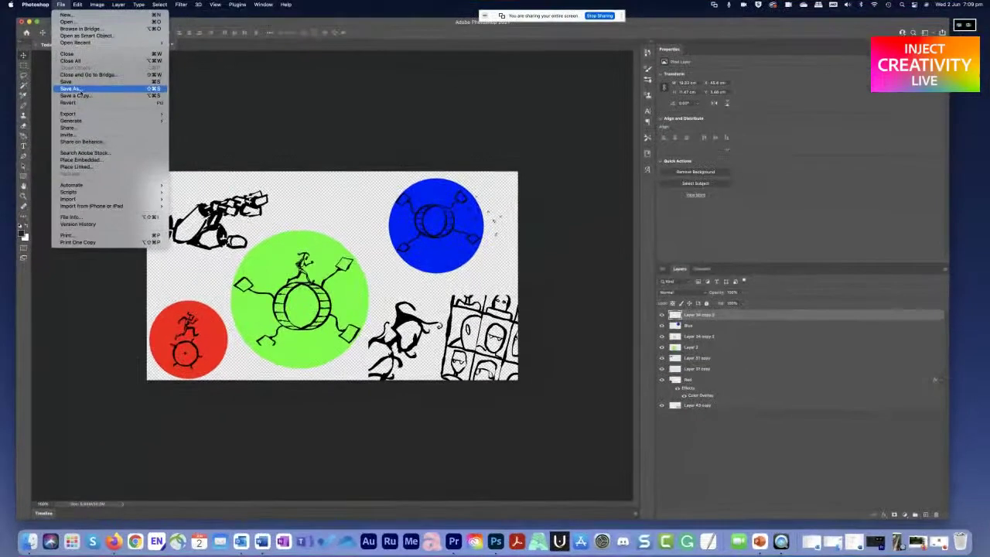
left_click(246, 125)
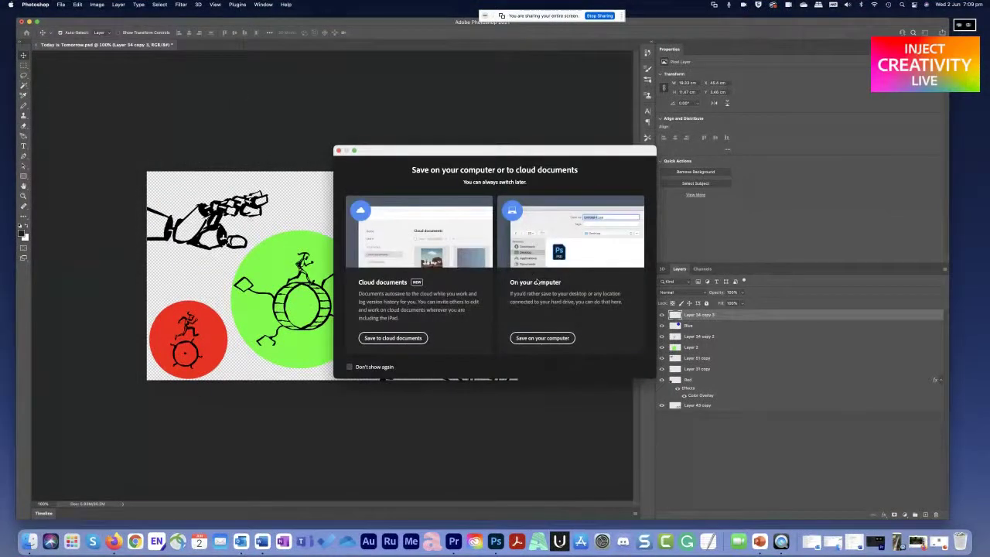
left_click(553, 338)
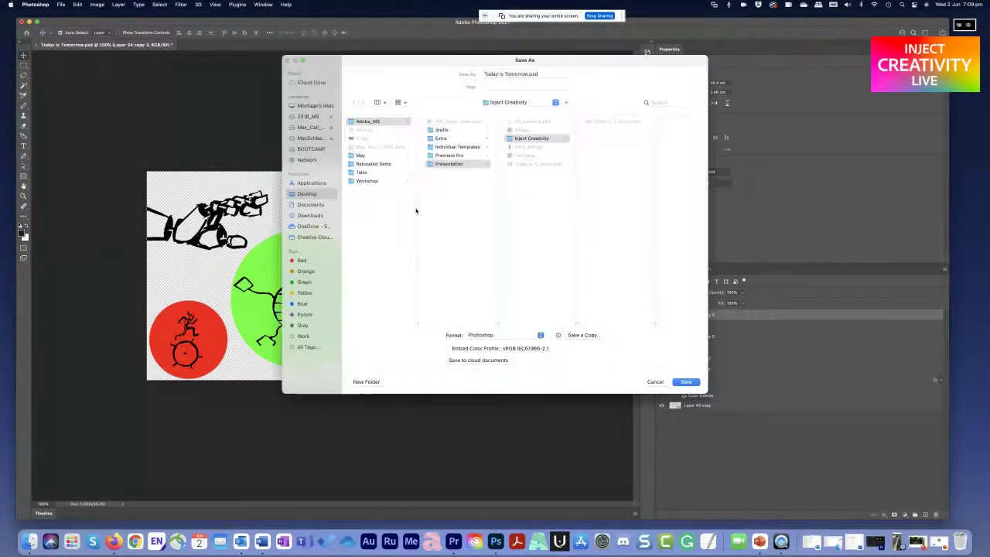
left_click(523, 74)
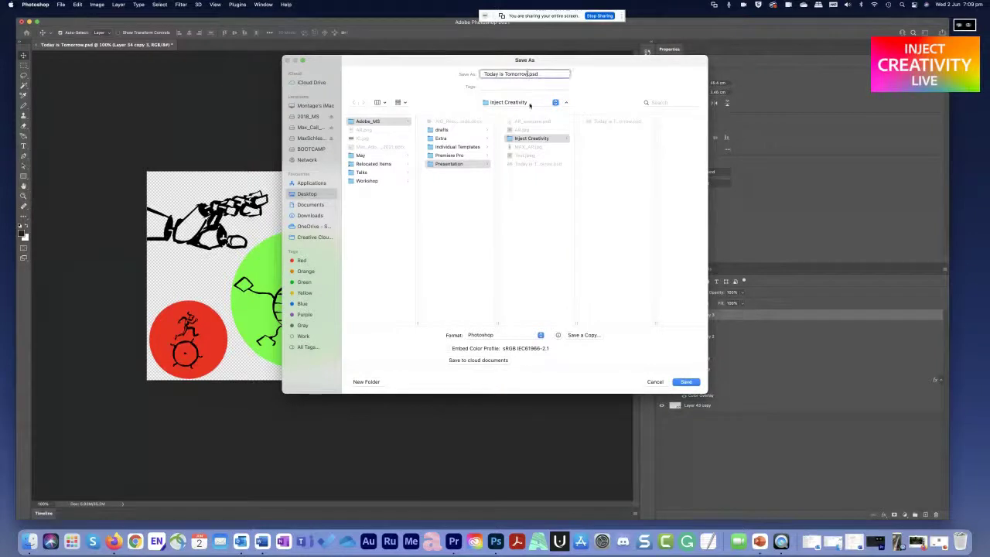
type("_Wed")
key("Return")
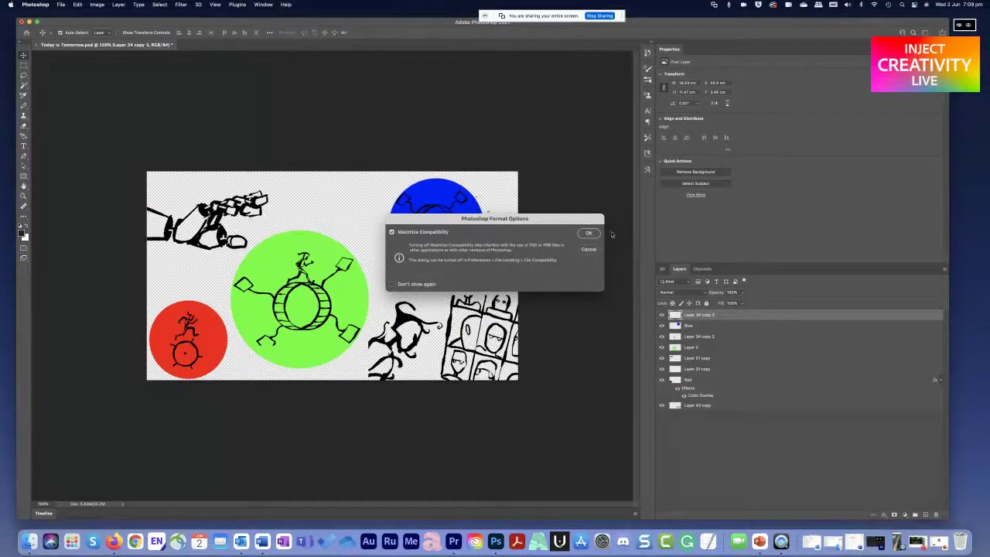
left_click(589, 233)
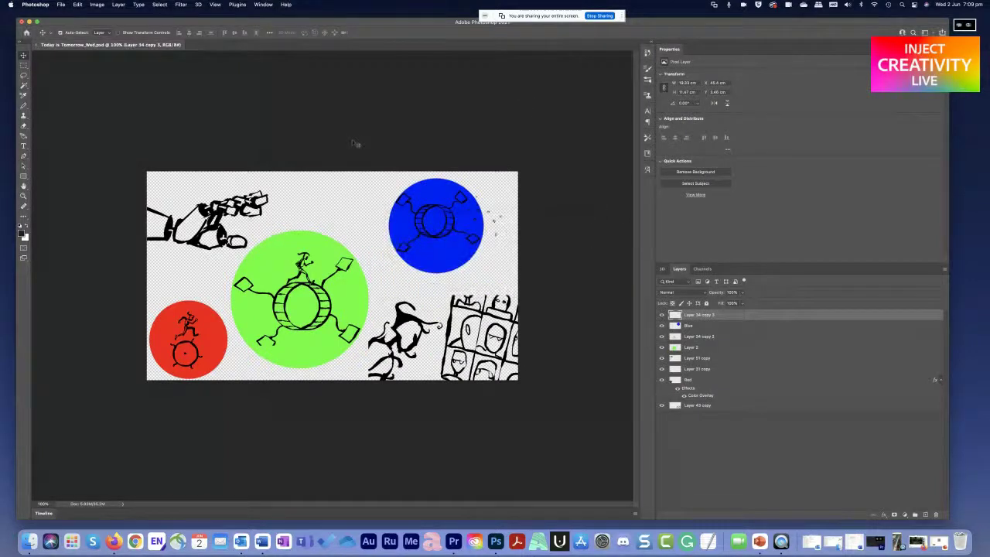
Export the document for Aero as Today is Tomorrow_Wed.psd into the Inject Creativity folder of Creative Cloud Files
left_click(61, 4)
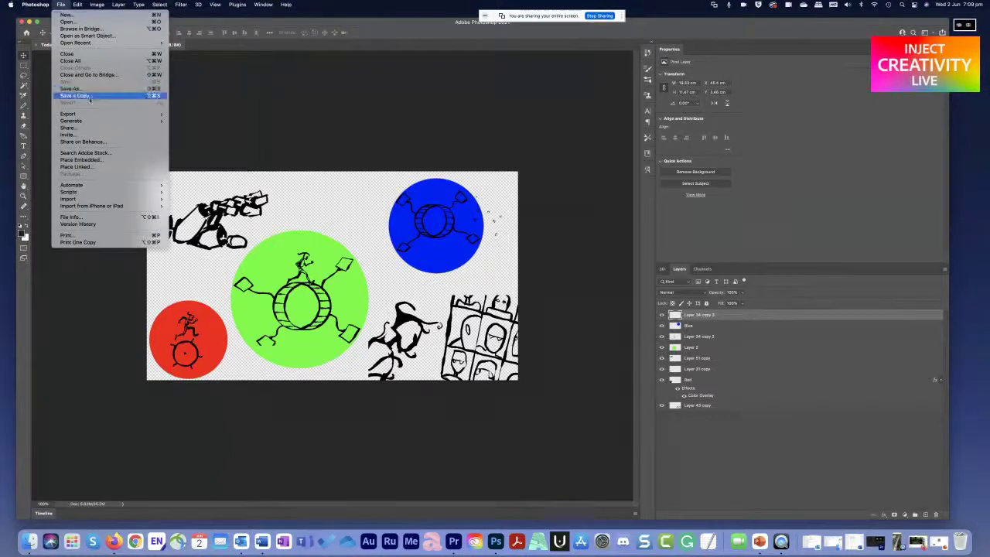
mouse_move(95, 115)
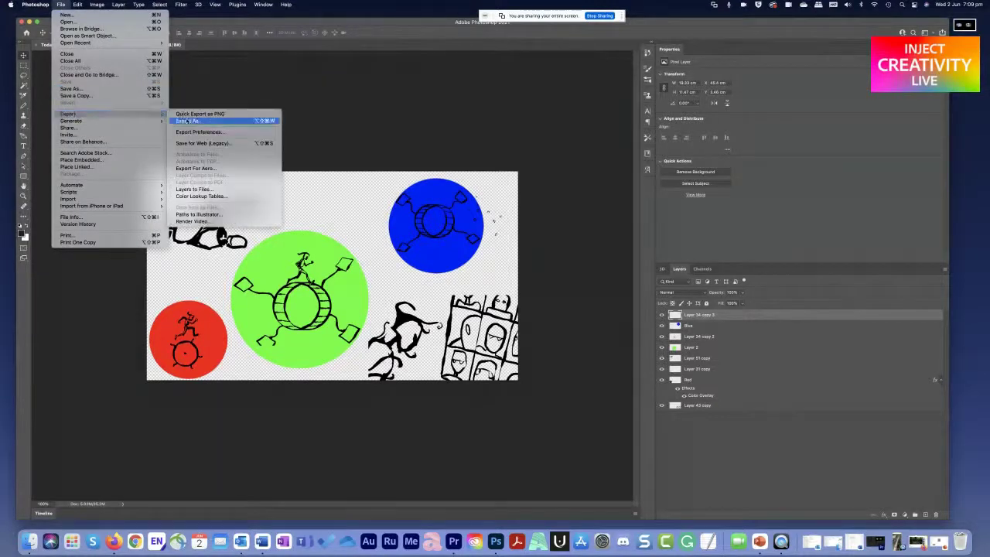
left_click(215, 168)
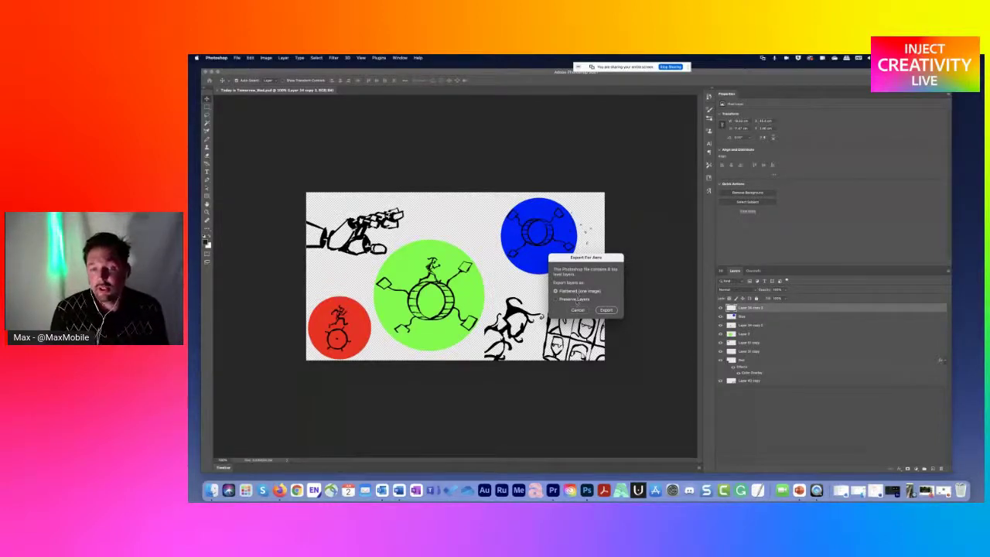
left_click(605, 310)
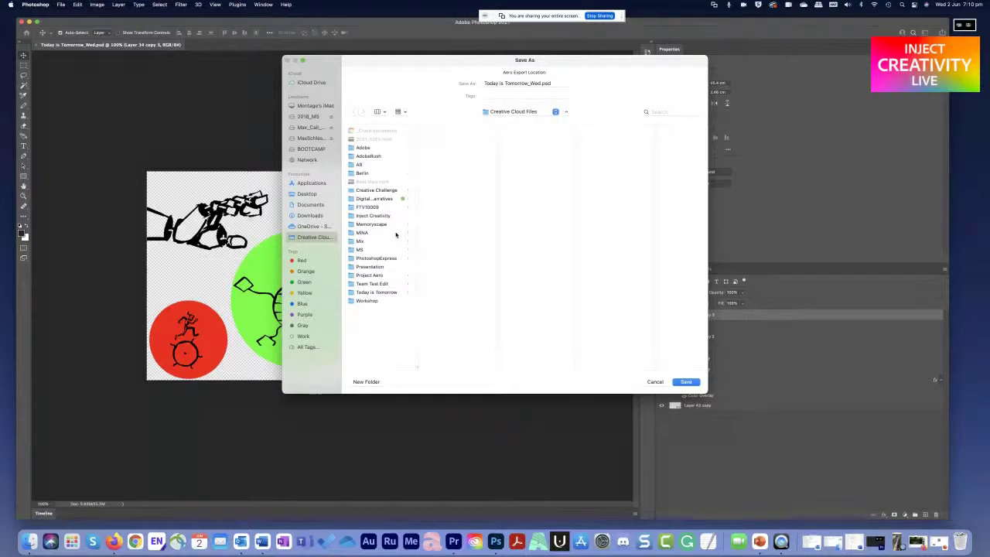
left_click(394, 216)
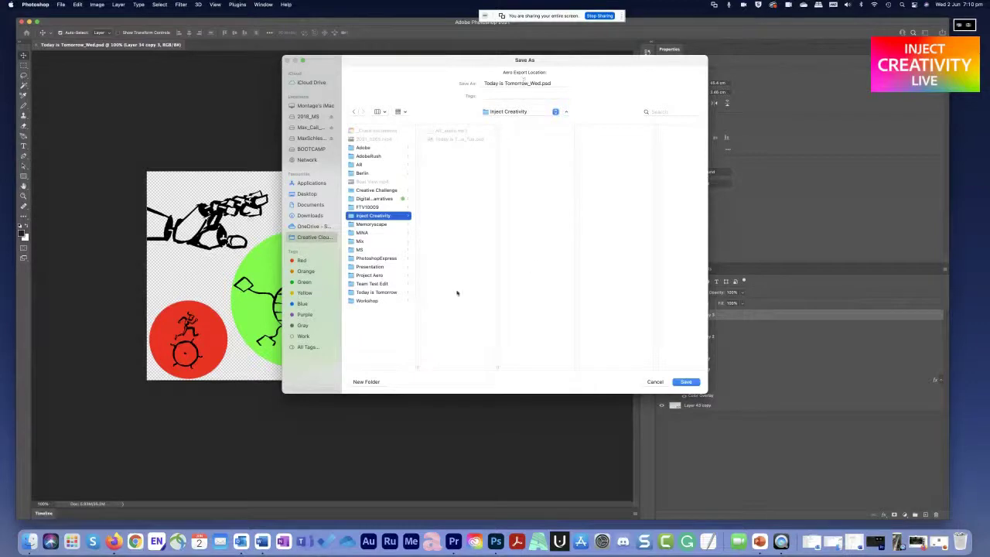
left_click(686, 381)
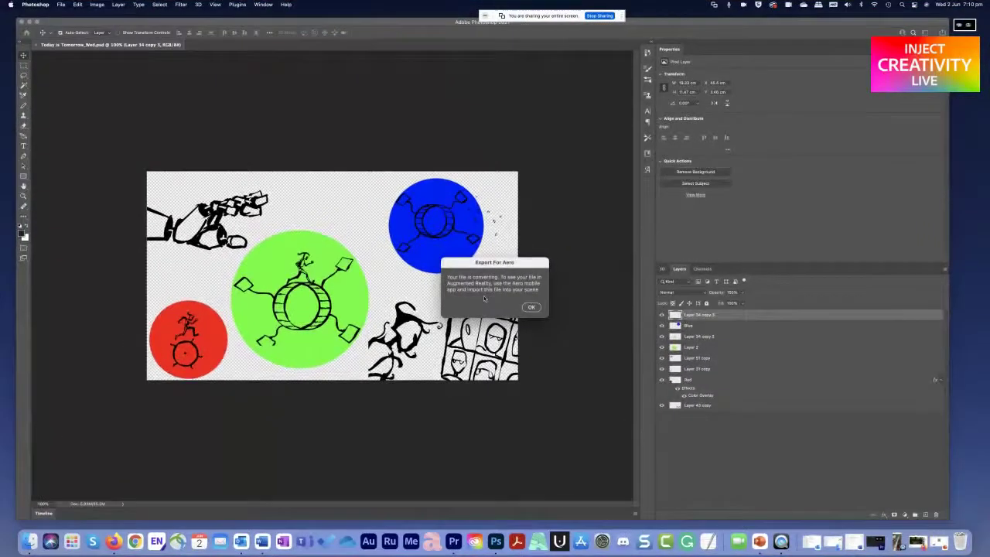
left_click(532, 309)
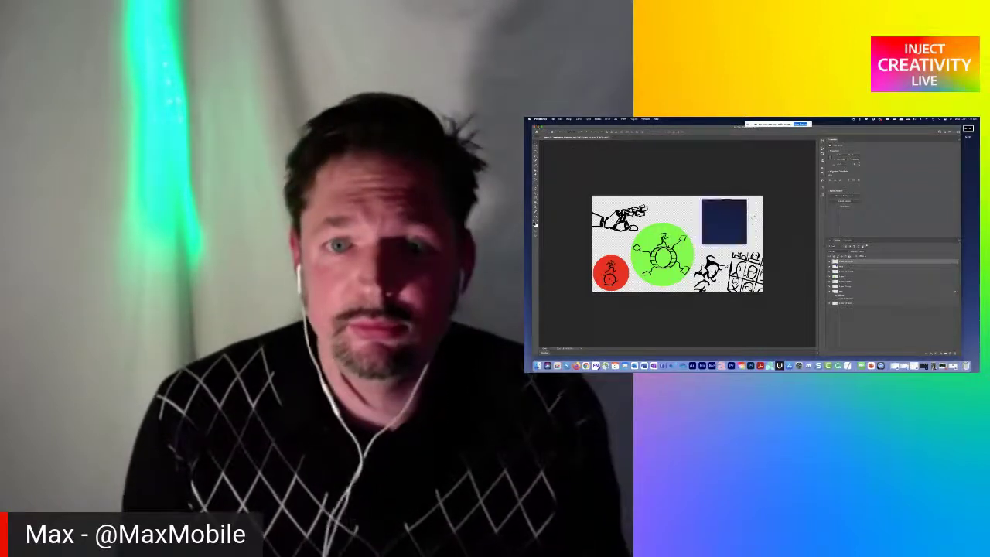
Clear the desktop and show the mirrored phone screen in QuickTime Player
key("F11")
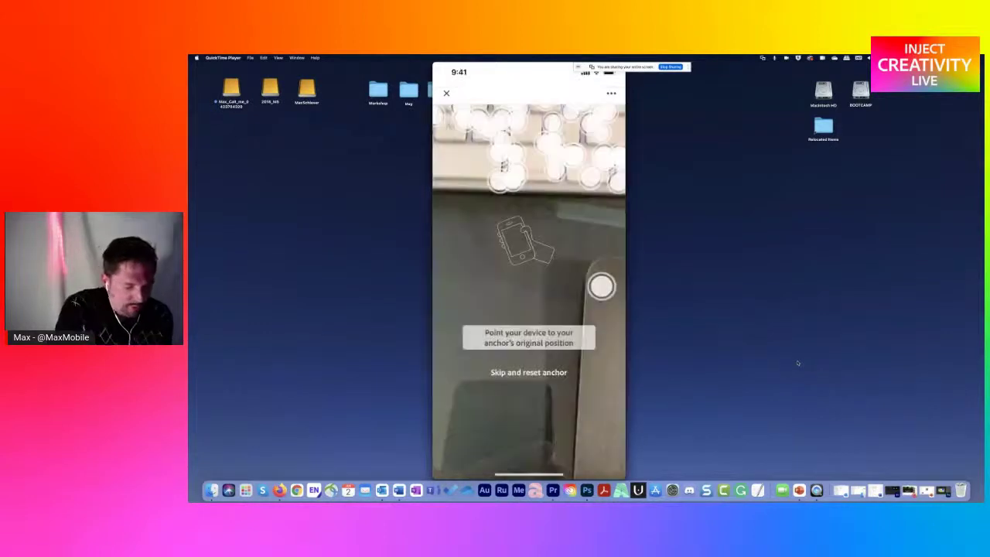
key("super+ctrl+f")
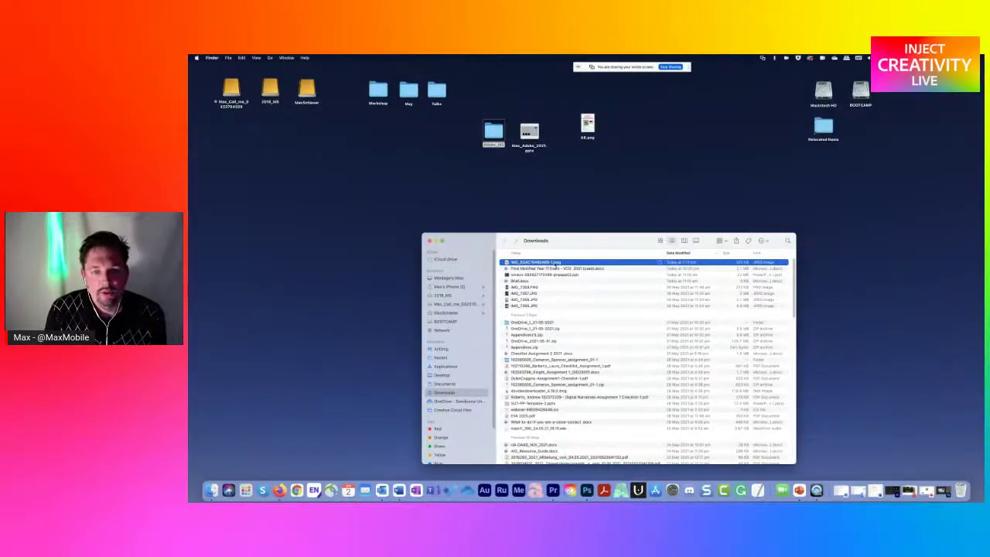
Move the Aero QR code image from Downloads to the desktop and open it in Preview, centred on the screen
left_click_drag(534, 262, 411, 197)
left_click(435, 240)
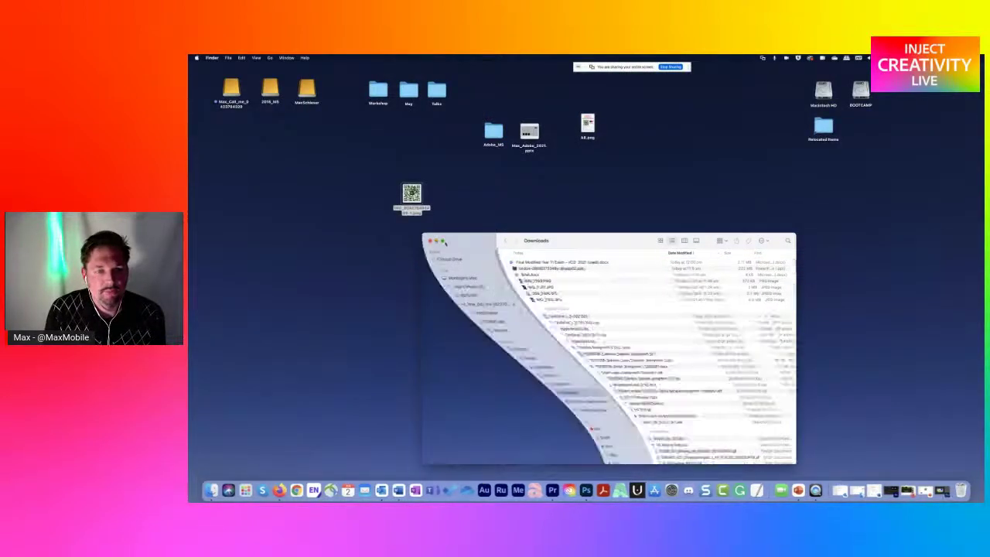
key("super+o")
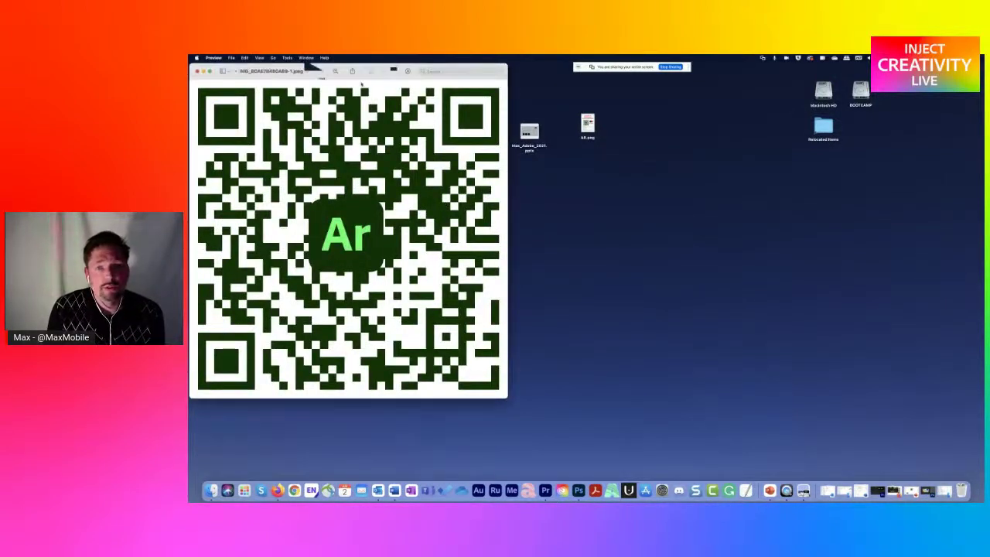
left_click_drag(305, 67, 553, 100)
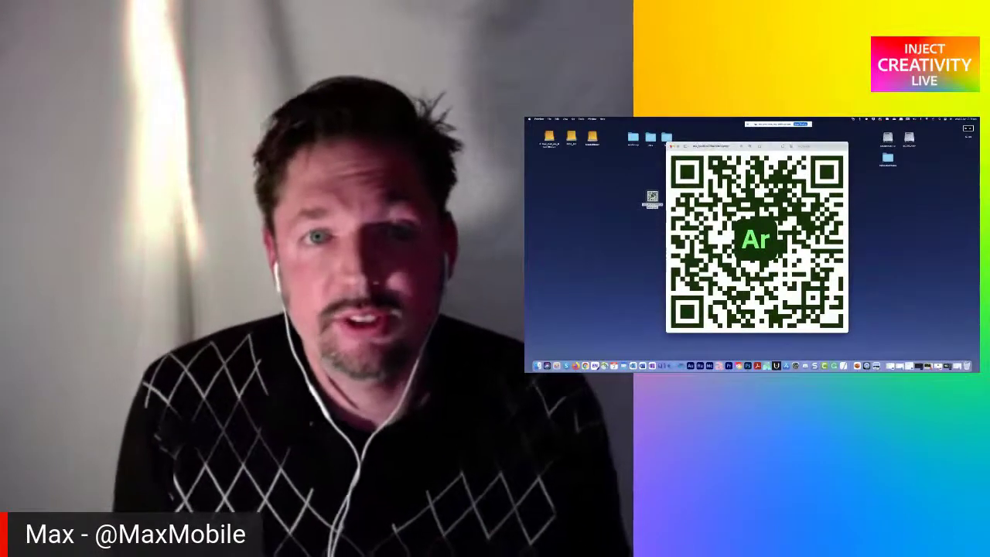
Close the QR code image and switch to Premiere Pro
key("space")
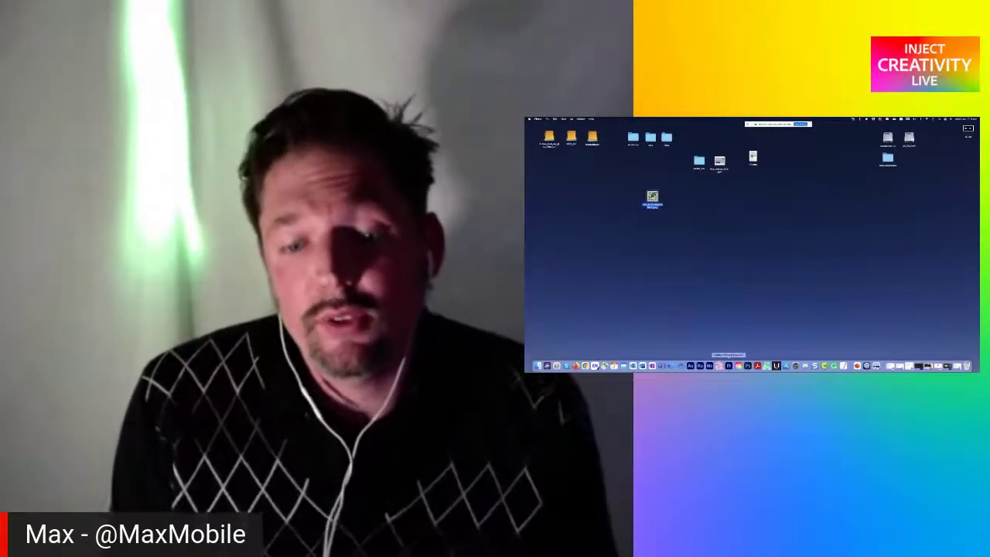
left_click(728, 365)
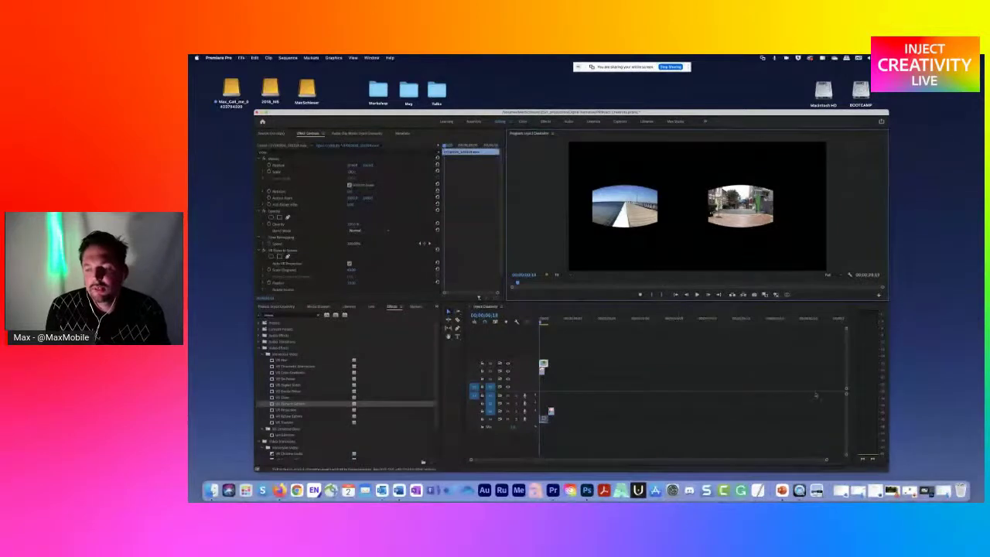
Switch to Firefox and read the Medibank article down to its Reconnection 360 section
left_click(876, 490)
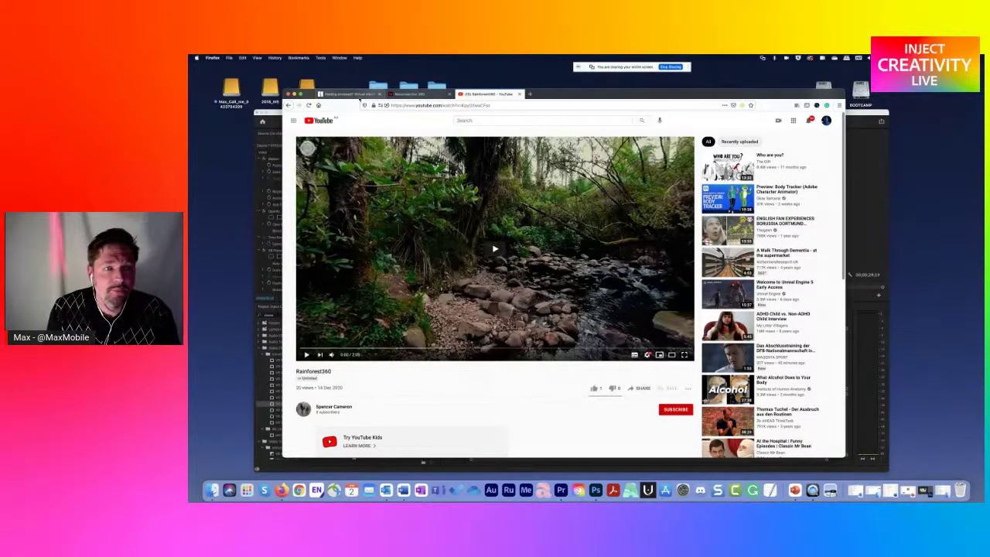
left_click(349, 94)
scroll(428, 202, "down", 5)
scroll(430, 207, "down", 5)
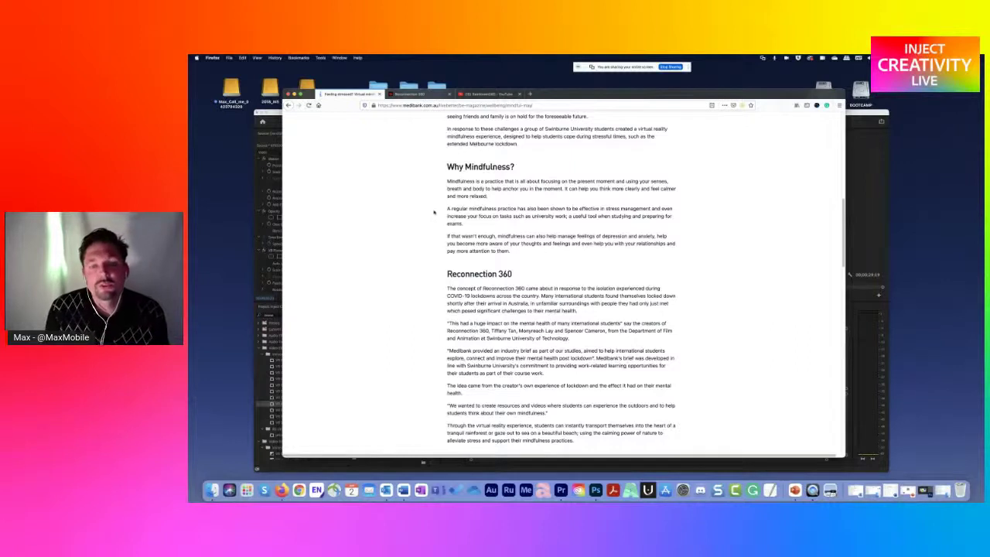
scroll(435, 213, "down", 2)
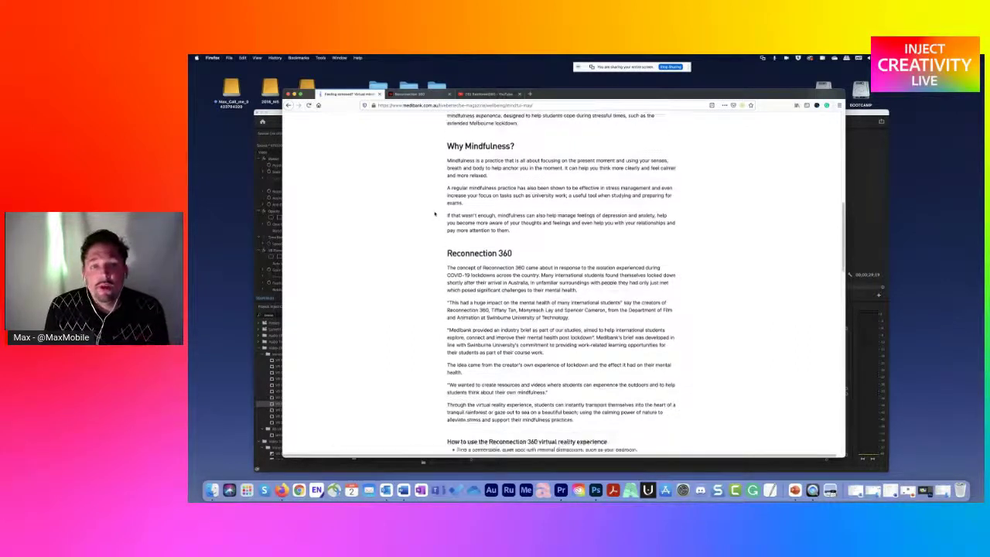
scroll(464, 186, "down", 3)
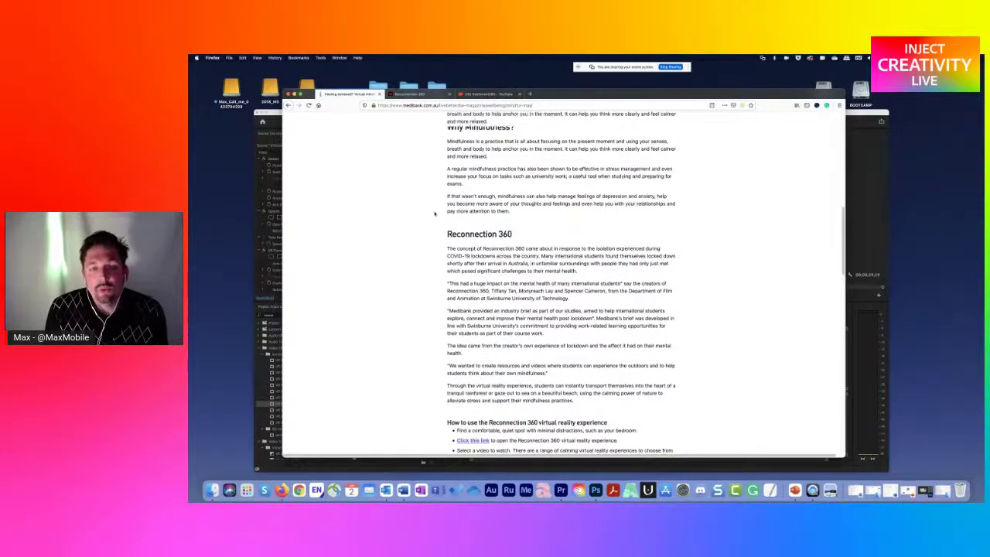
Play a few seconds of the Rainforest360 video, revisit the top of the Medibank article, and put the browser window away
left_click(486, 94)
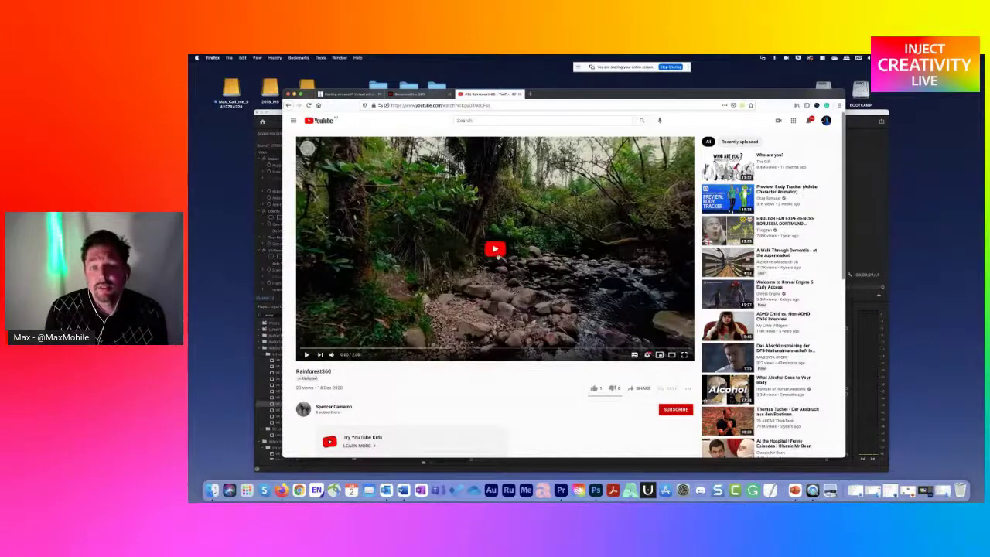
left_click(496, 254)
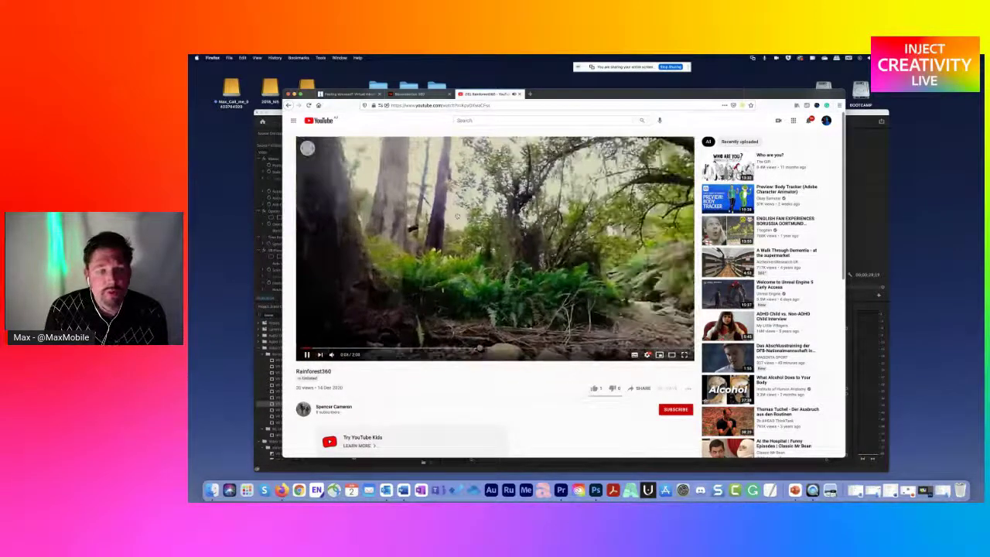
key("space")
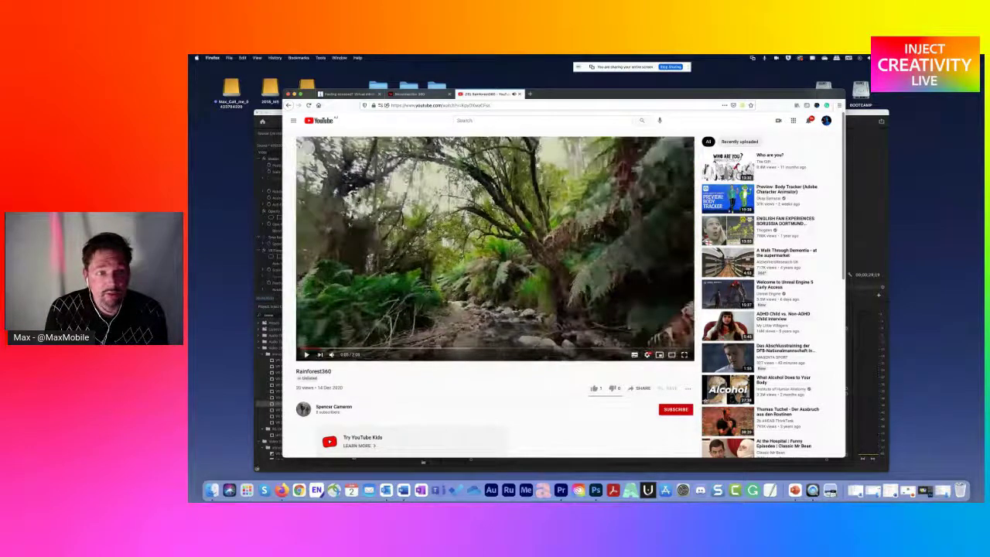
left_click(344, 93)
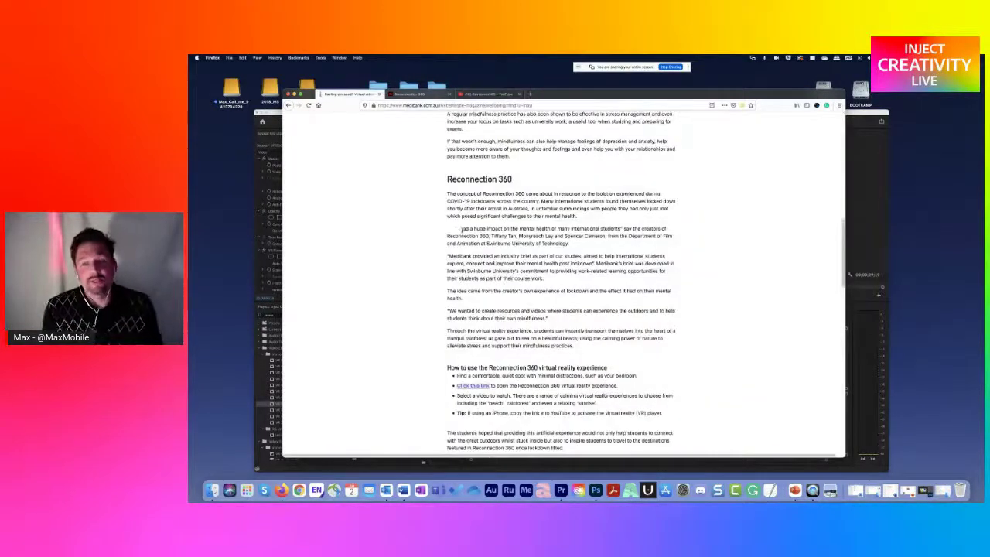
scroll(462, 231, "up", 5)
scroll(462, 231, "up", 2)
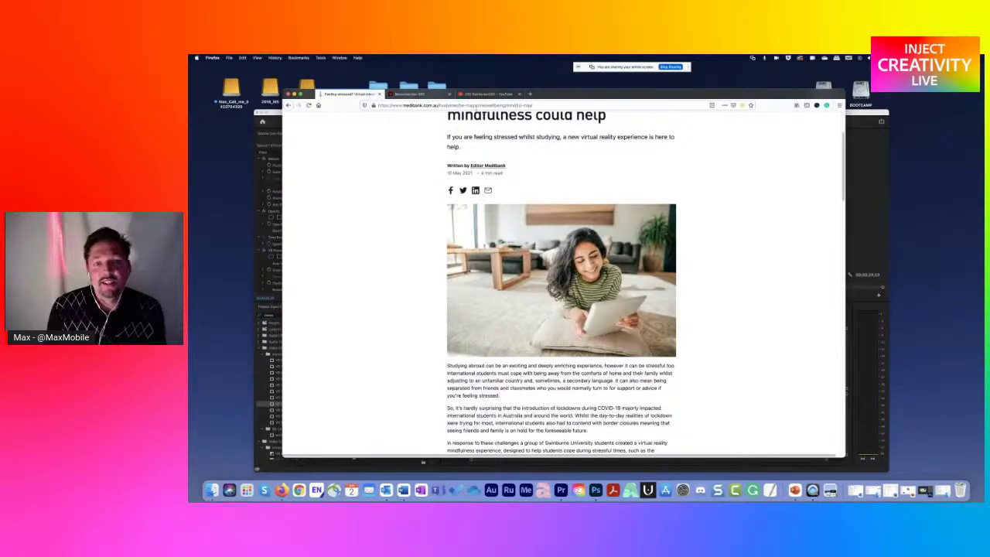
left_click(487, 94)
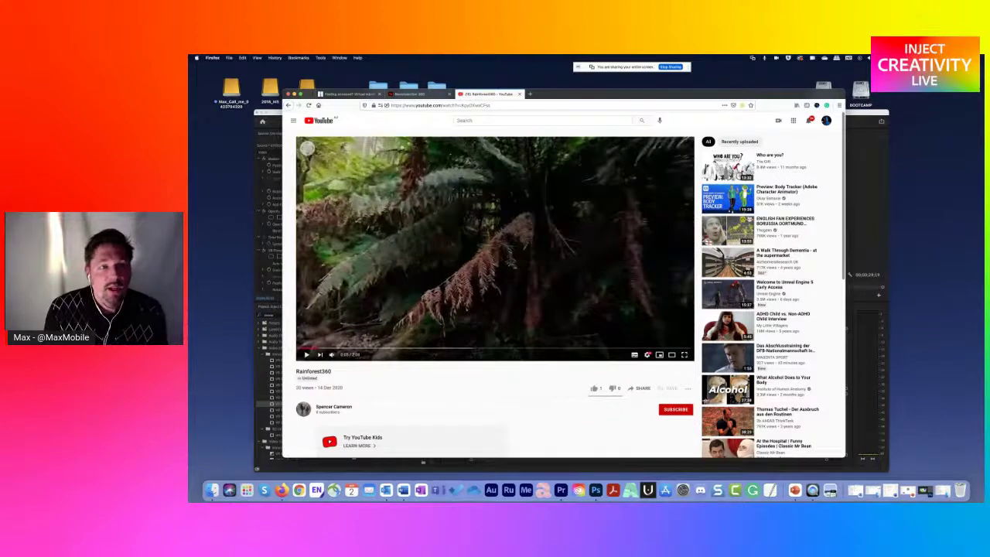
left_click(294, 93)
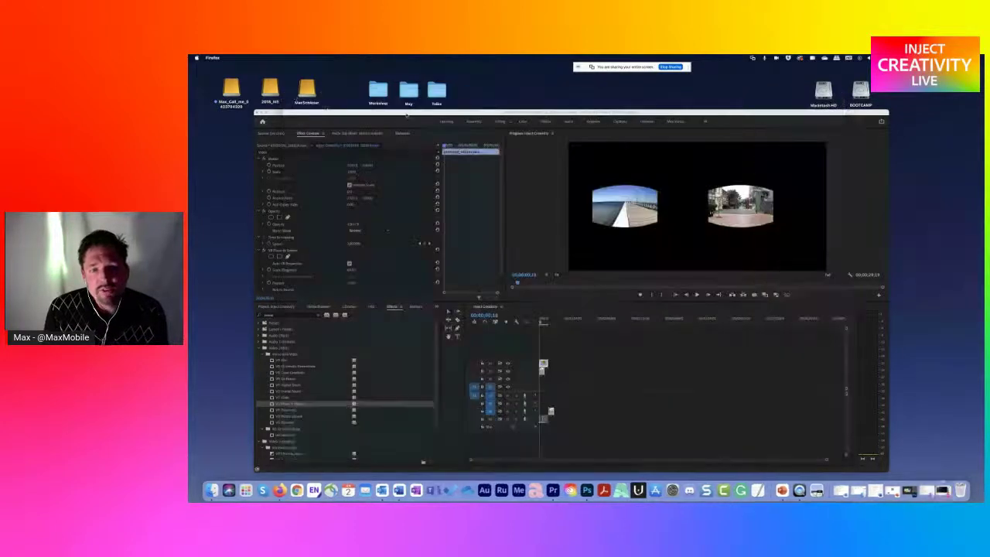
Enlarge the Premiere Pro window to nearly fill the desktop and display the project's media list
left_click_drag(418, 112, 412, 93)
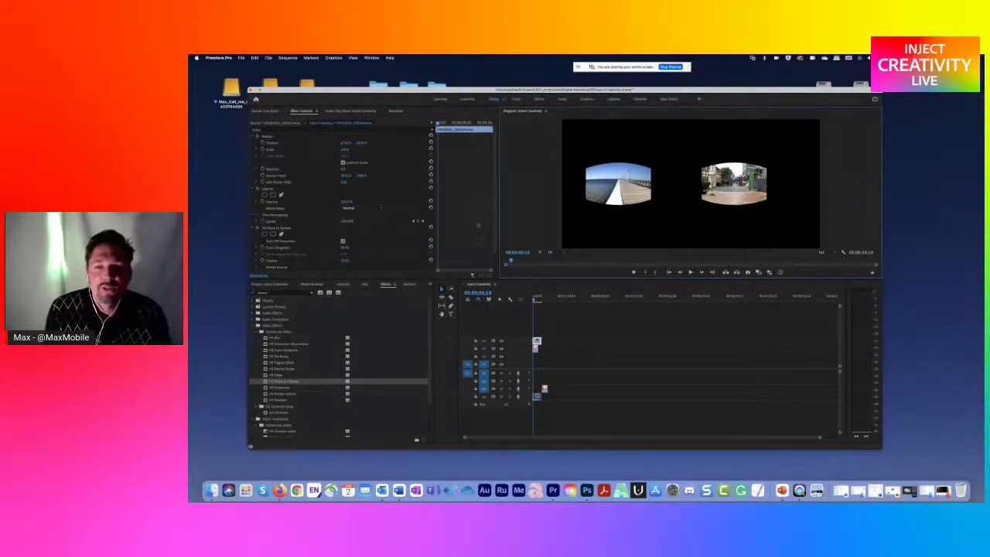
right_click(676, 215)
left_click(671, 218)
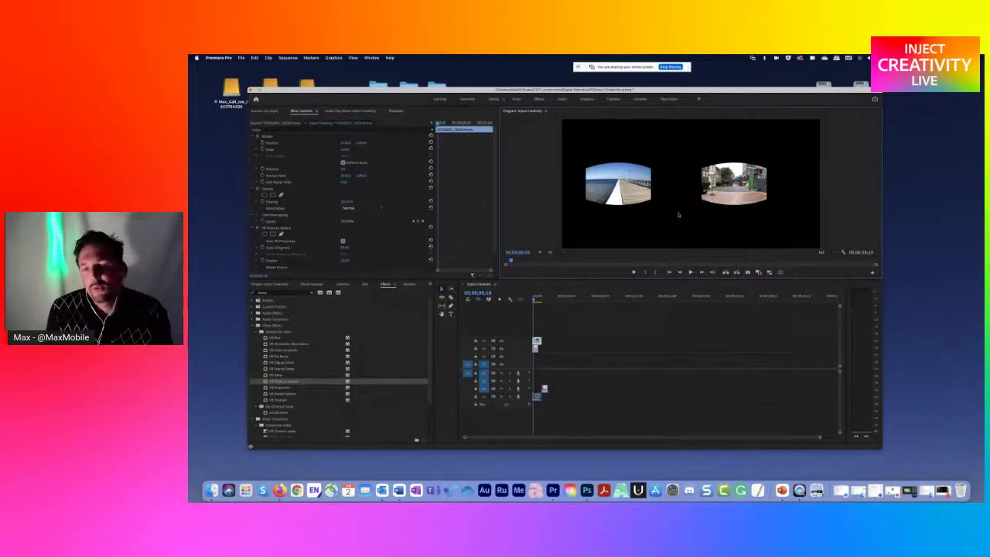
left_click(281, 284)
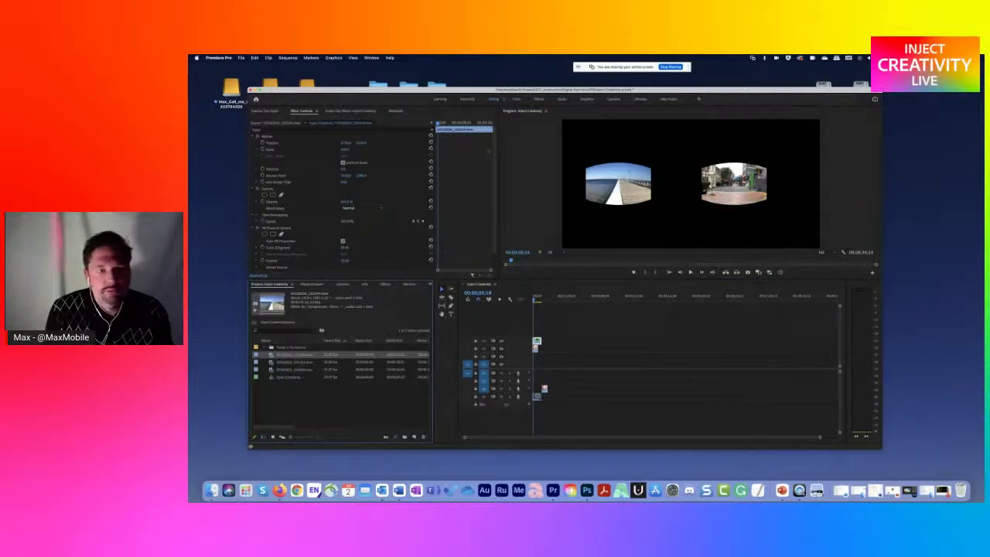
left_click_drag(279, 92, 244, 67)
left_click_drag(848, 423, 949, 458)
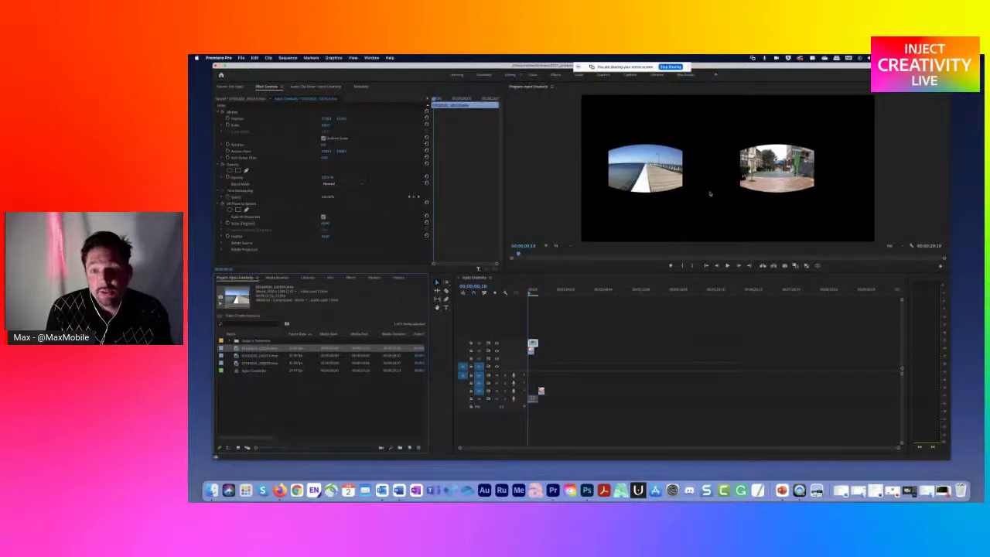
Enable VR Video display for the program view and look around the scene at the pier and street clips
right_click(716, 193)
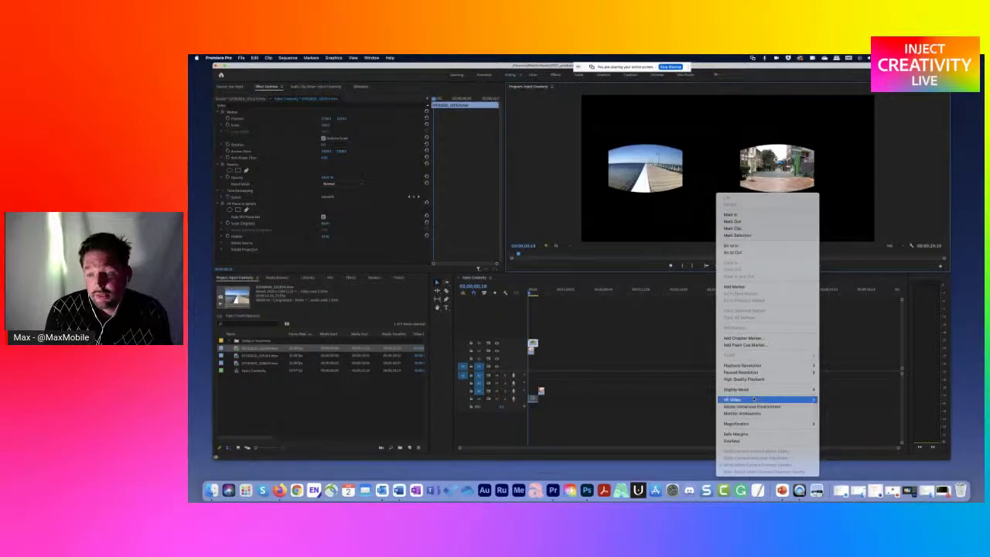
mouse_move(774, 399)
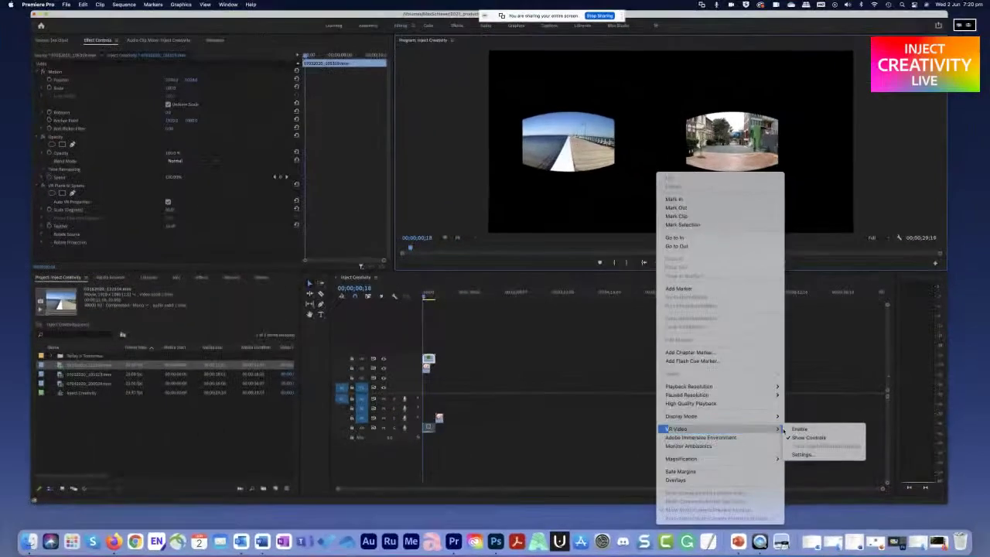
left_click(800, 429)
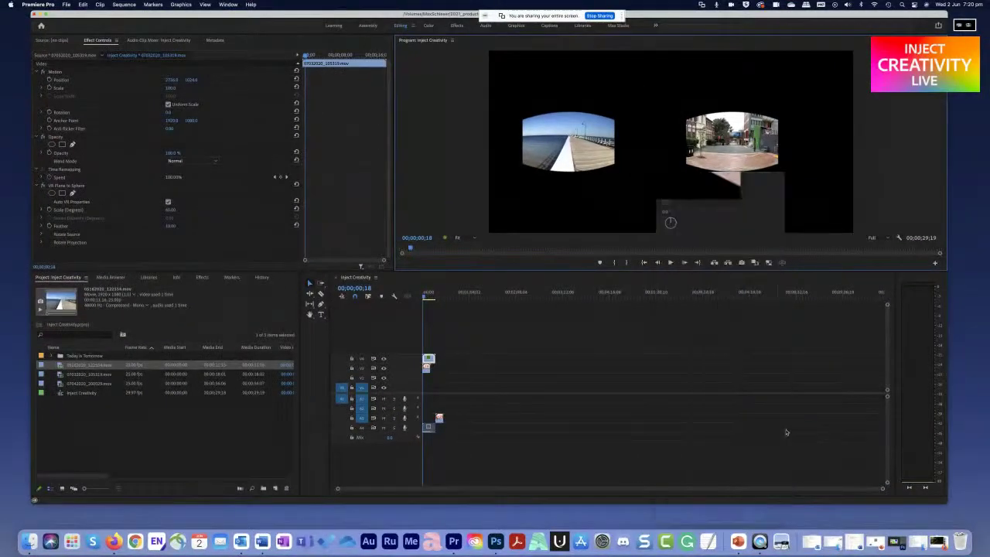
left_click_drag(667, 199, 610, 203)
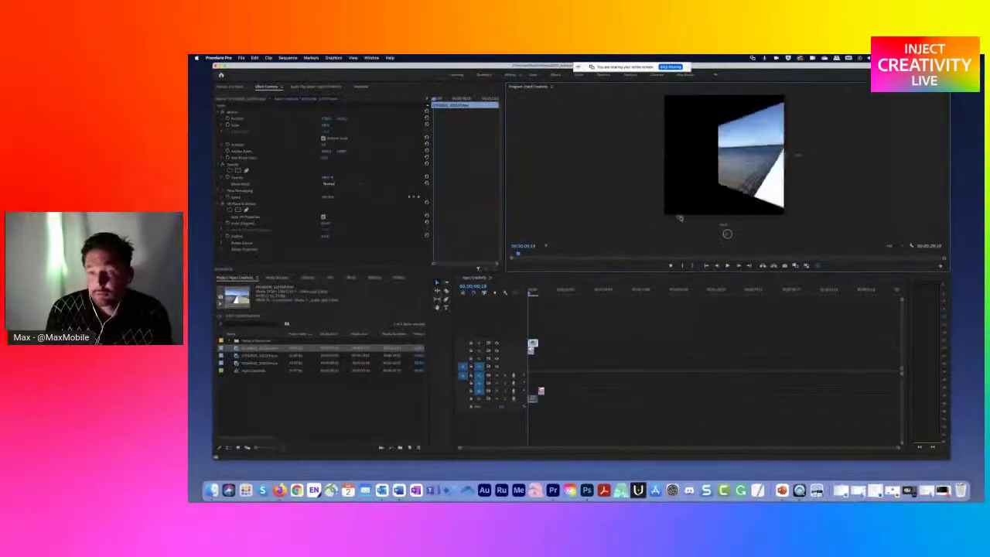
left_click_drag(680, 219, 724, 223)
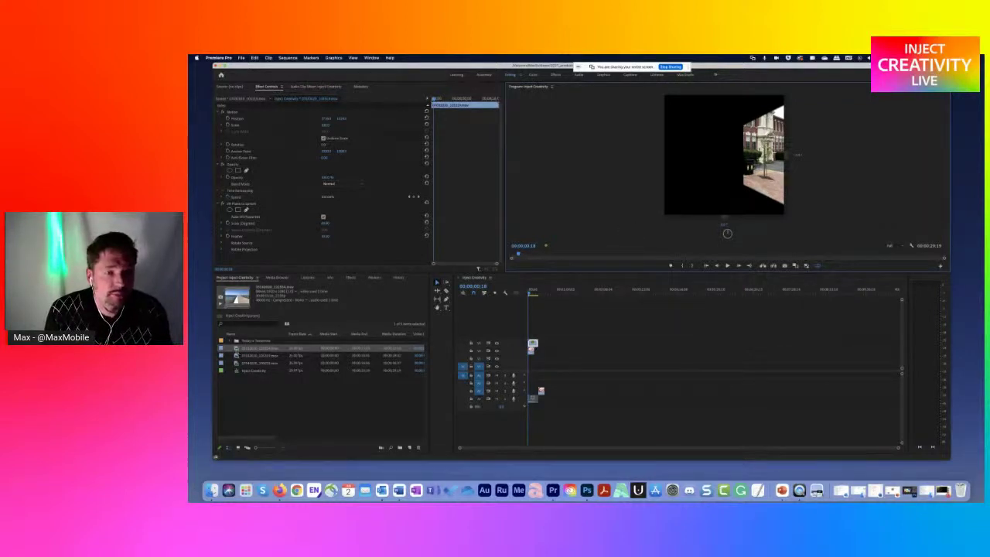
Preview the project's three video clips one after another in the source view
double_click(255, 347)
double_click(239, 355)
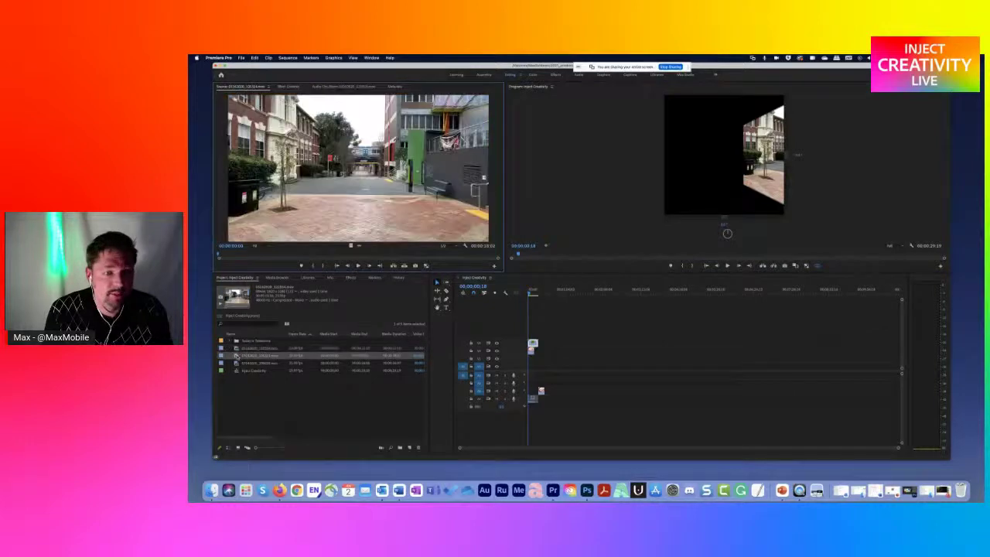
double_click(237, 363)
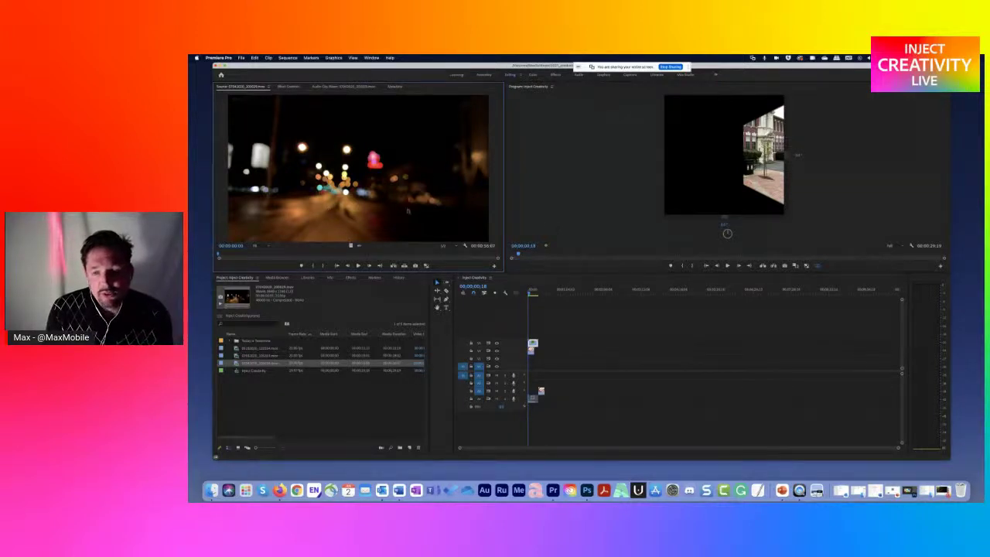
Place the night street clip on the timeline after the existing clips and turn the VR view to face it
left_click_drag(355, 166, 575, 334)
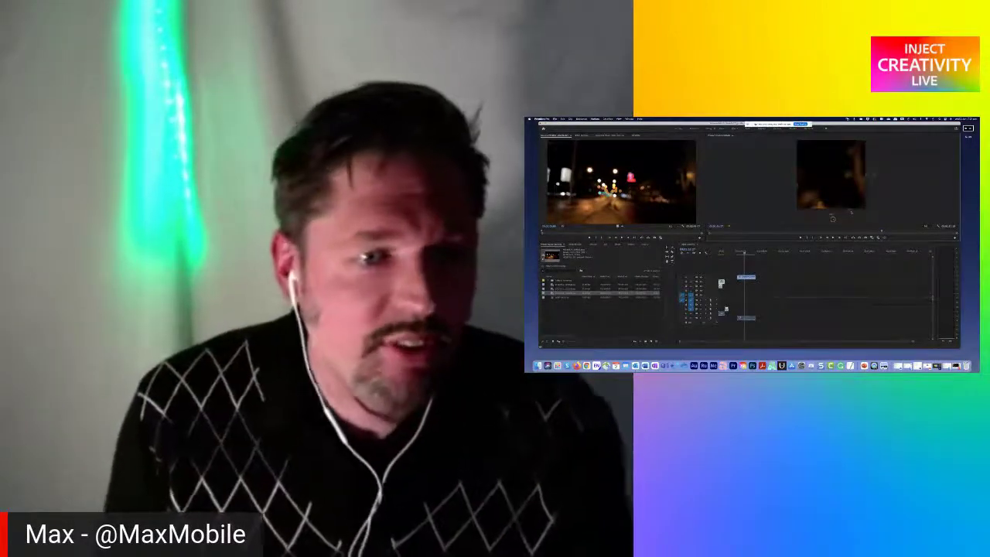
key("shift+7")
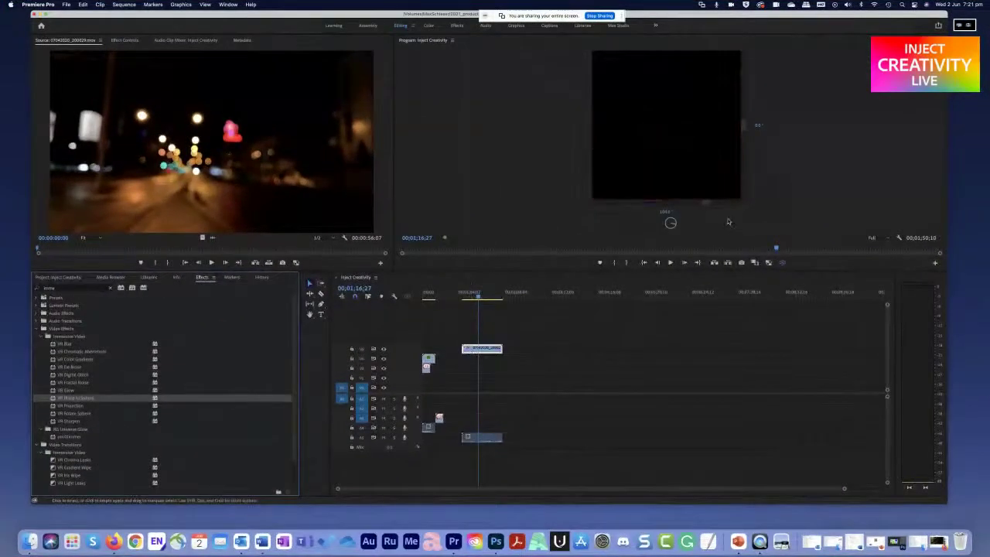
left_click(704, 200)
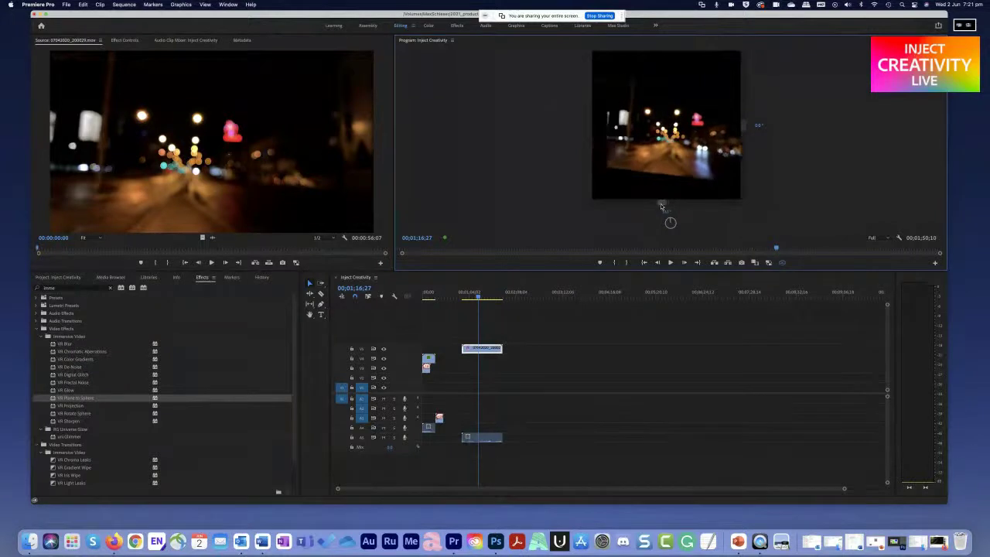
left_click_drag(665, 205, 663, 206)
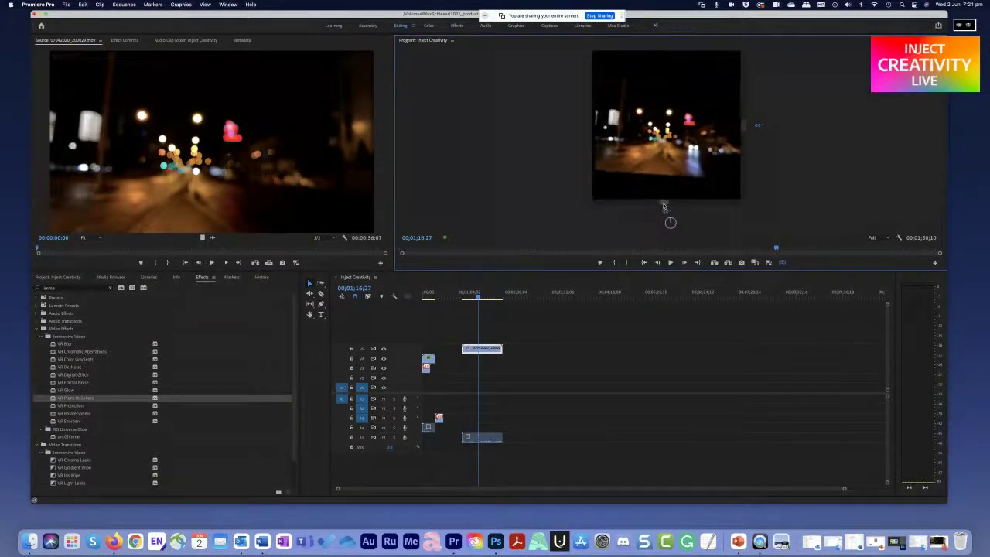
Return the playhead to the opening clips at 00;00;04;07 and rotate the VR view from the pier to the street
left_click(426, 297)
left_click_drag(426, 297, 425, 297)
mouse_move(661, 204)
left_mouse_down()
mouse_move(715, 205)
mouse_move(662, 204)
left_mouse_up()
left_click_drag(723, 219, 713, 218)
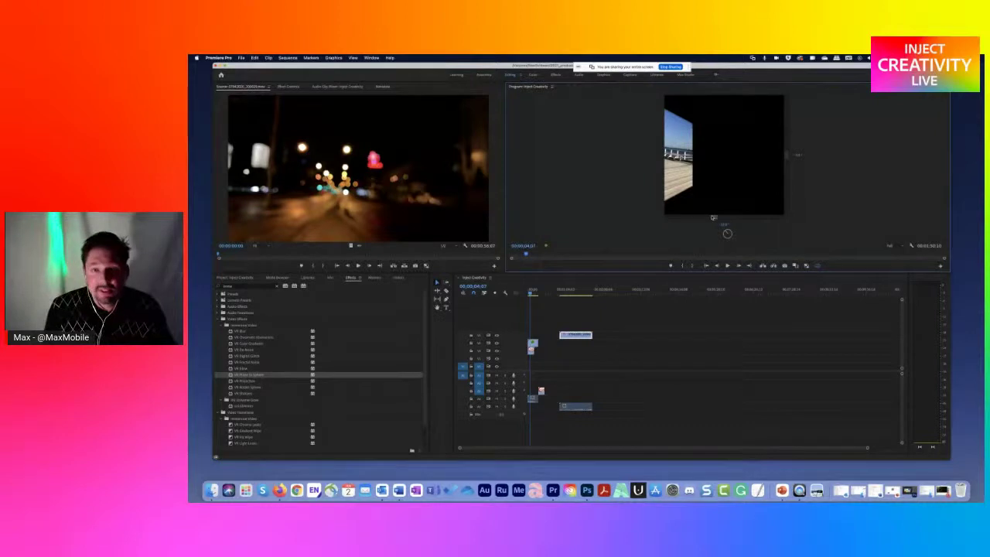
left_click_drag(713, 217, 725, 219)
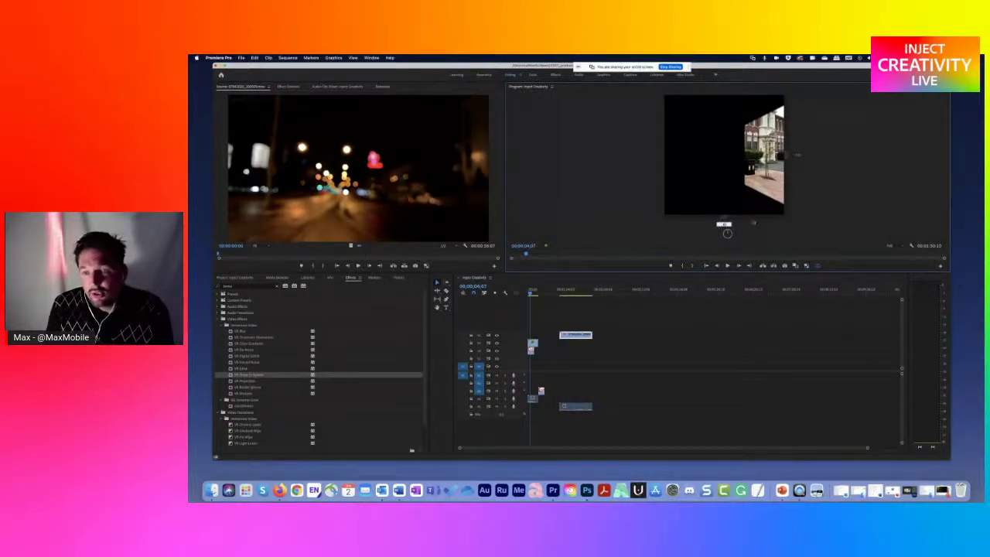
left_click_drag(729, 219, 741, 218)
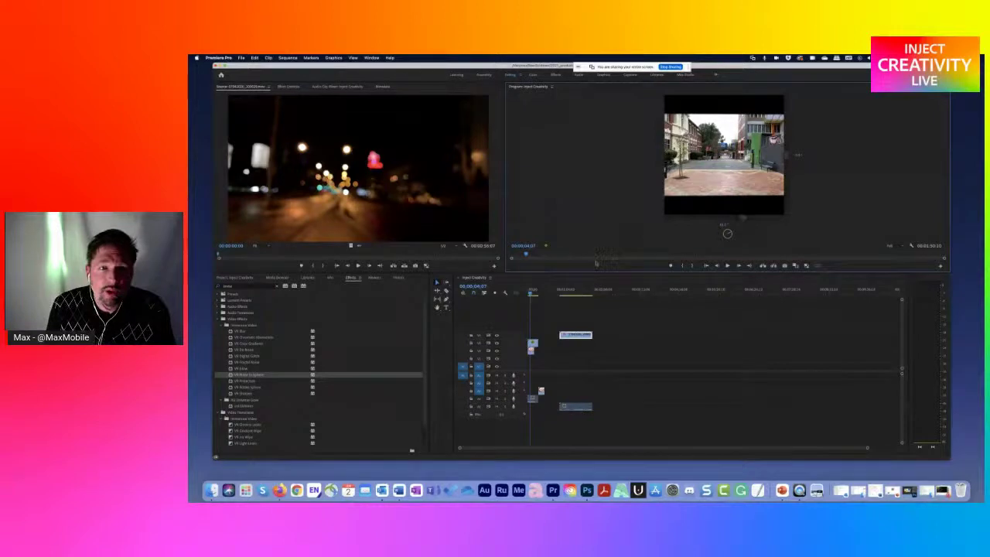
Clear the search term from the effects list
double_click(251, 286)
key("BackSpace")
left_click(265, 362)
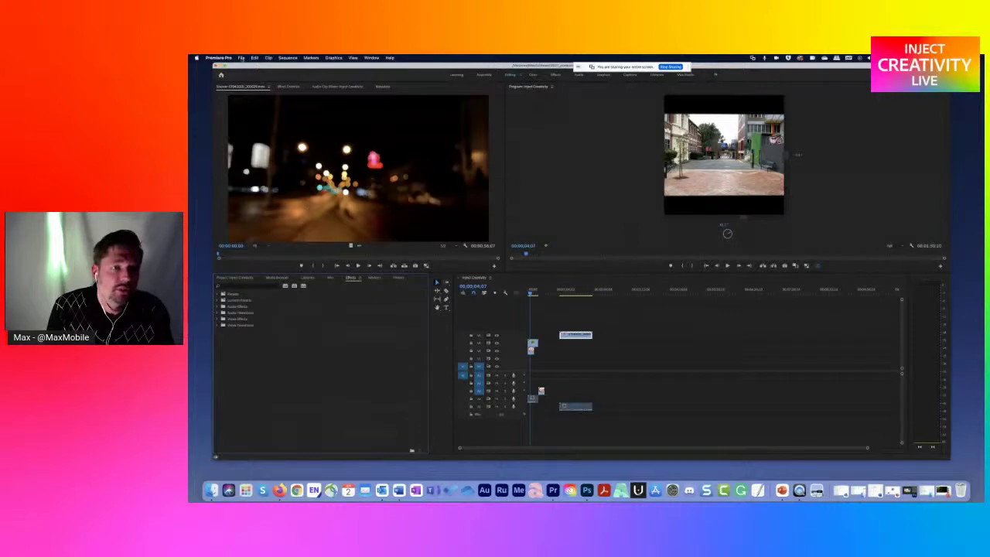
Create a new sequence from the VR Monoscopic 29.97 preset 3840x1920 and return to the project's media list
left_click(241, 58)
mouse_move(255, 68)
left_click(351, 88)
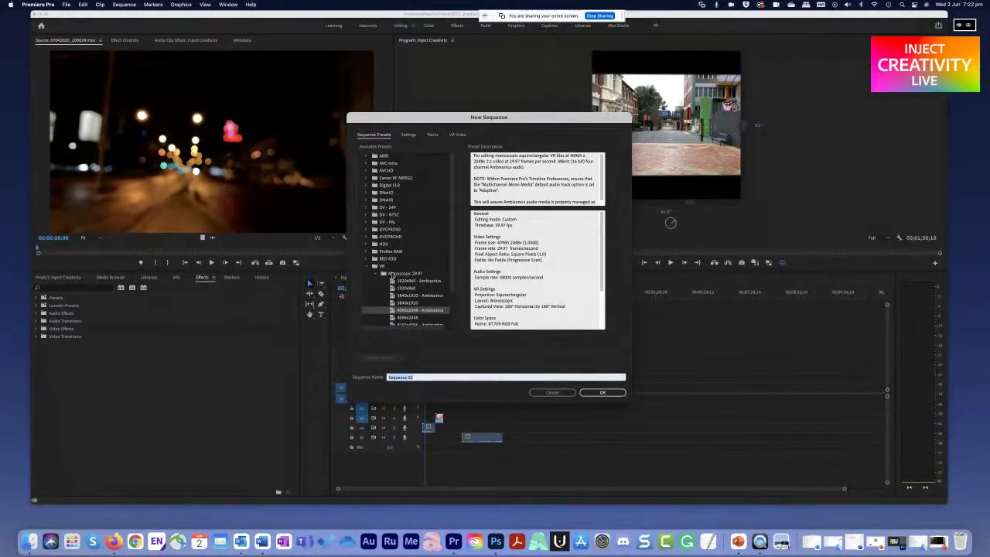
scroll(400, 305, "down", 3)
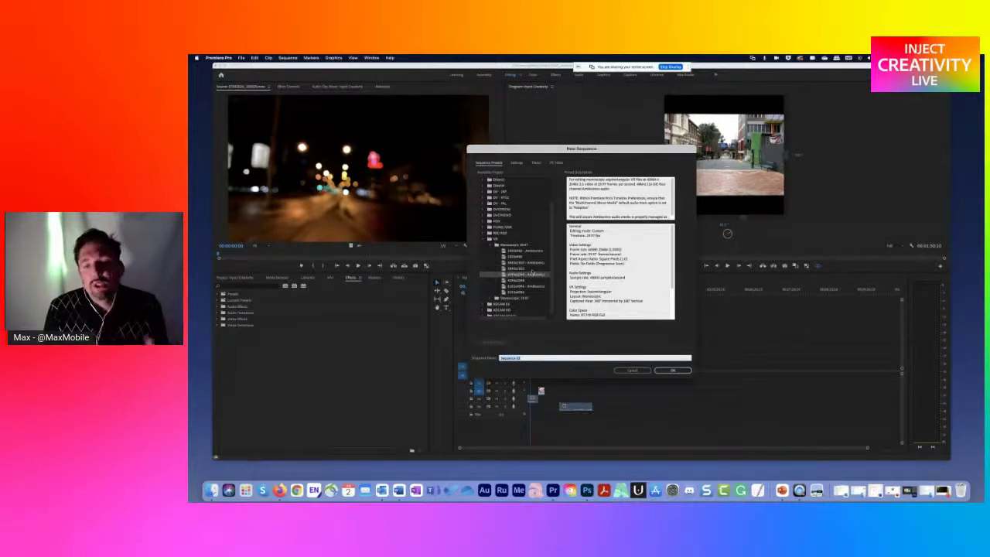
left_click(533, 269)
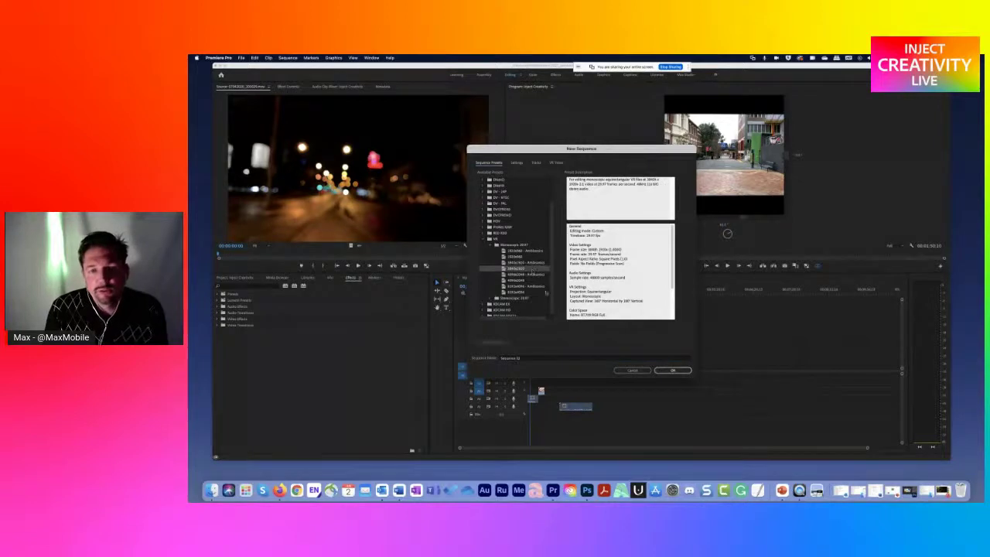
left_click(675, 371)
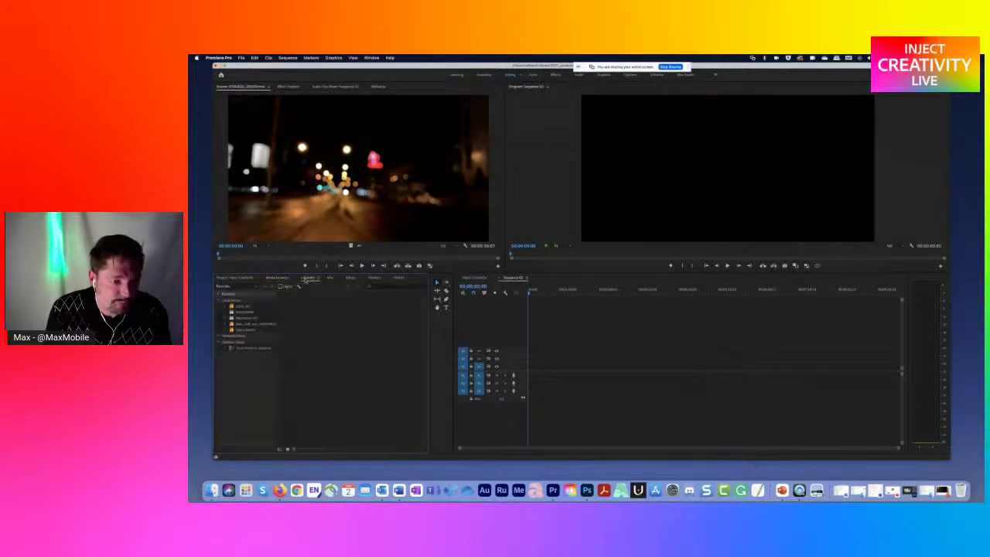
left_click(235, 277)
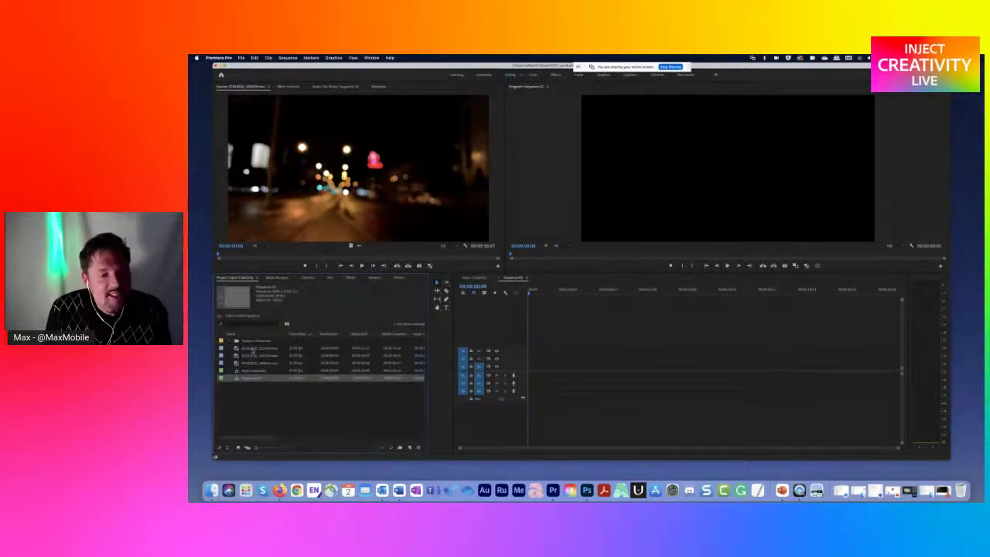
Place the pier, street and night clips together in the empty VR sequence, keeping the existing sequence settings
left_click(253, 349)
key("shift+Down")
key("shift+Down")
left_click_drag(253, 349, 534, 349)
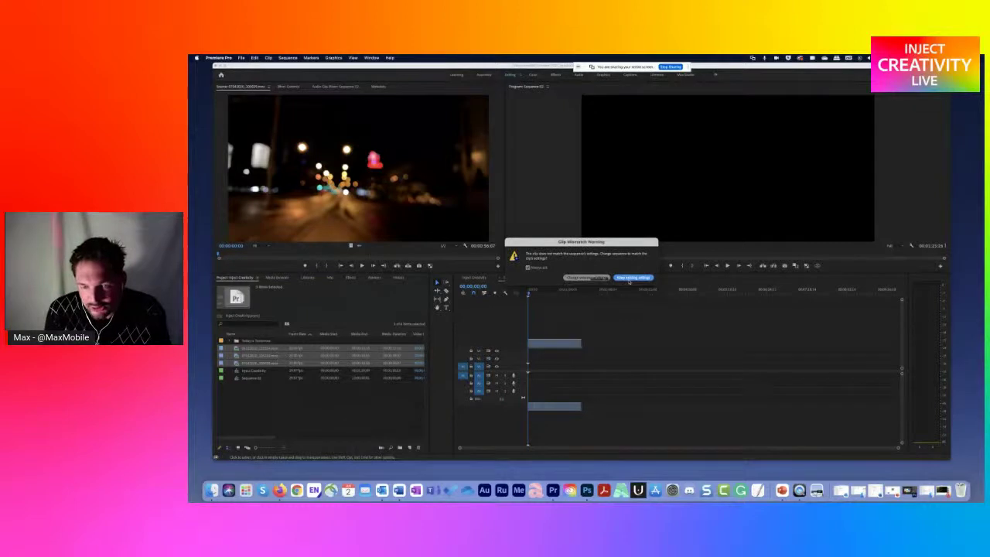
left_click(627, 278)
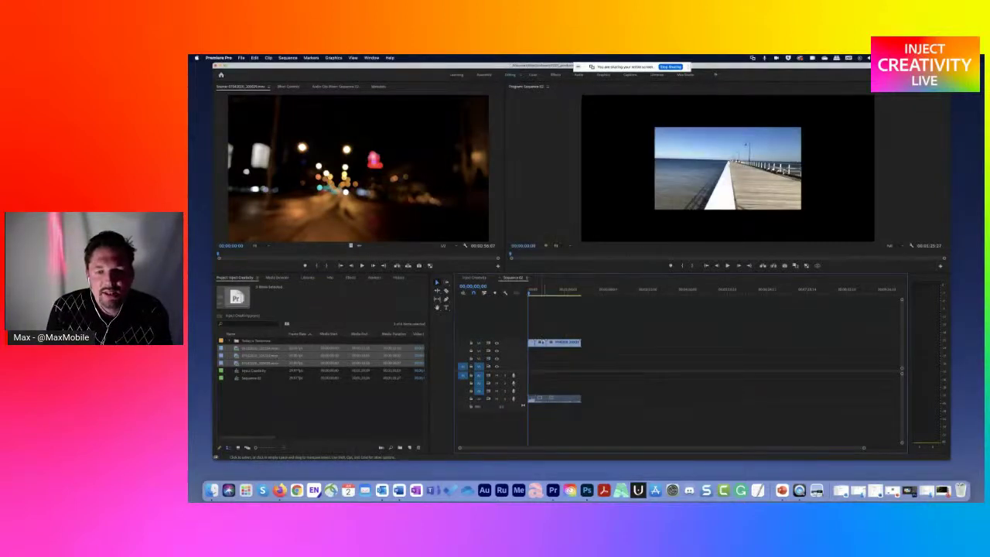
Stack the street and night clips with their audio on separate tracks, all starting with the pier clip at the sequence start
mouse_move(539, 342)
left_mouse_down()
mouse_move(563, 331)
mouse_move(540, 341)
left_mouse_up()
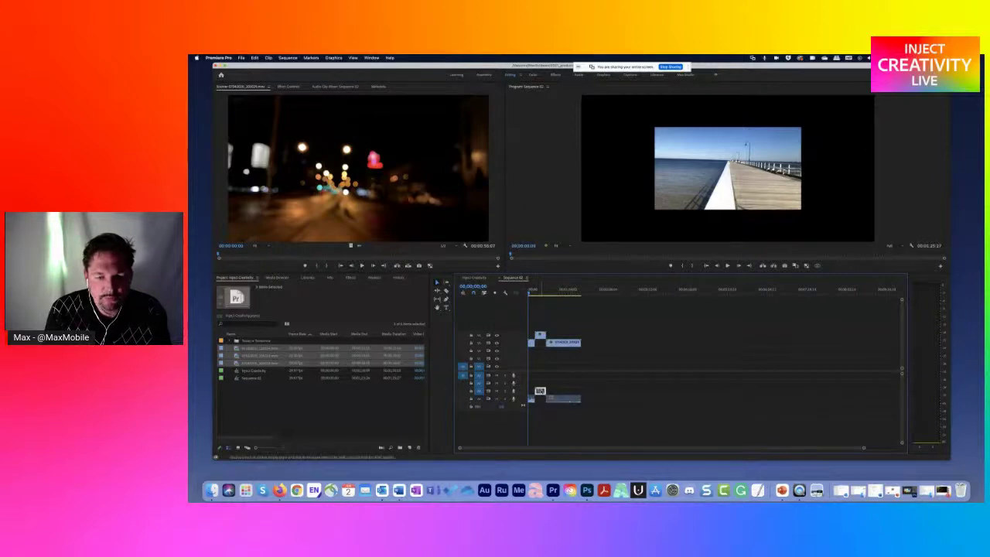
left_click_drag(534, 337, 566, 328)
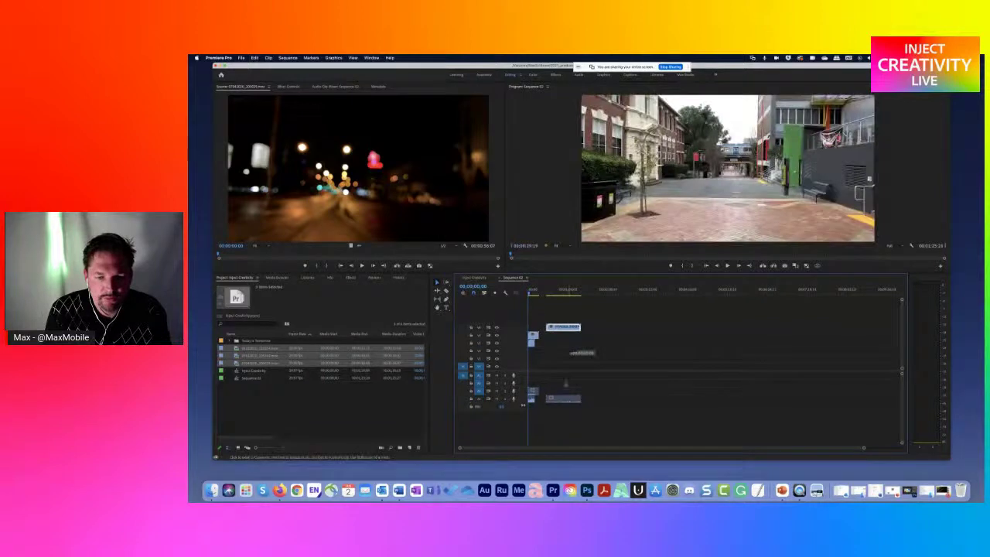
left_click_drag(564, 406, 564, 383)
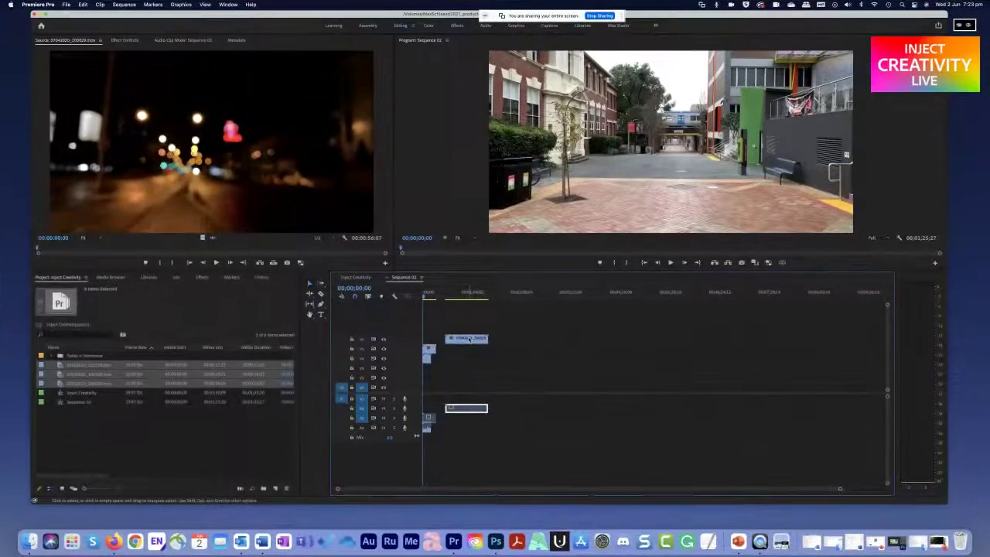
left_click_drag(466, 337, 444, 338)
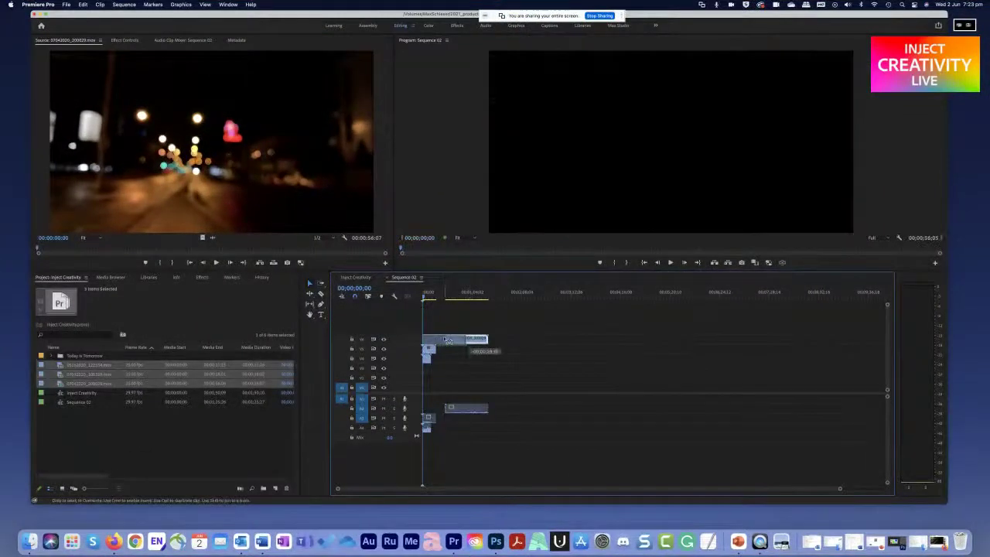
left_click_drag(467, 409, 445, 409)
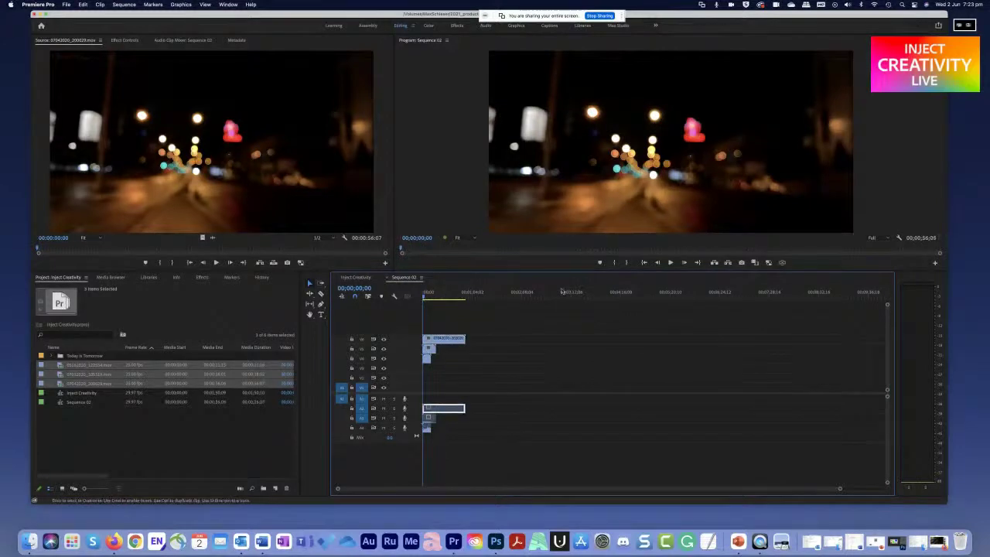
Enable the VR video display for the sequence preview and rotate the view across the night clip
right_click(646, 159)
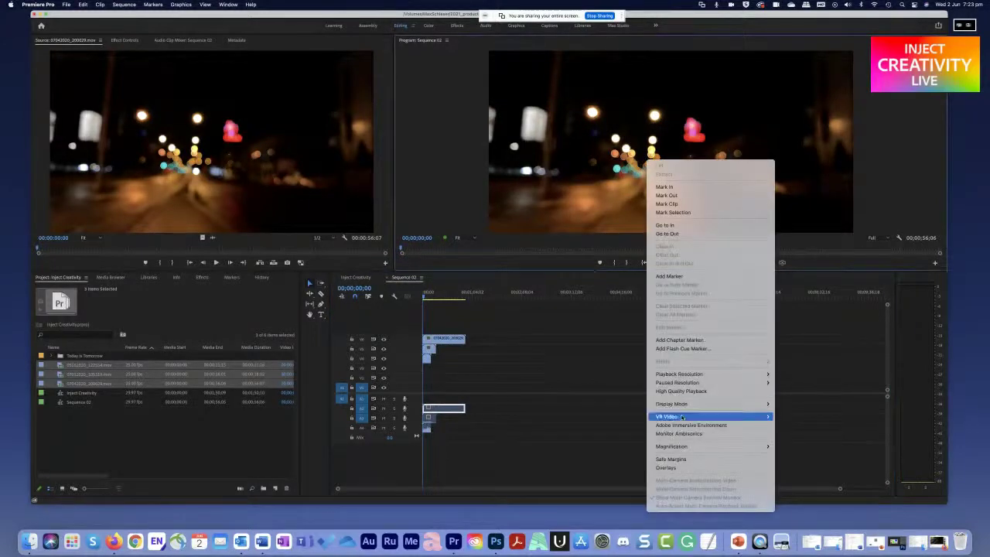
mouse_move(699, 417)
left_click(796, 416)
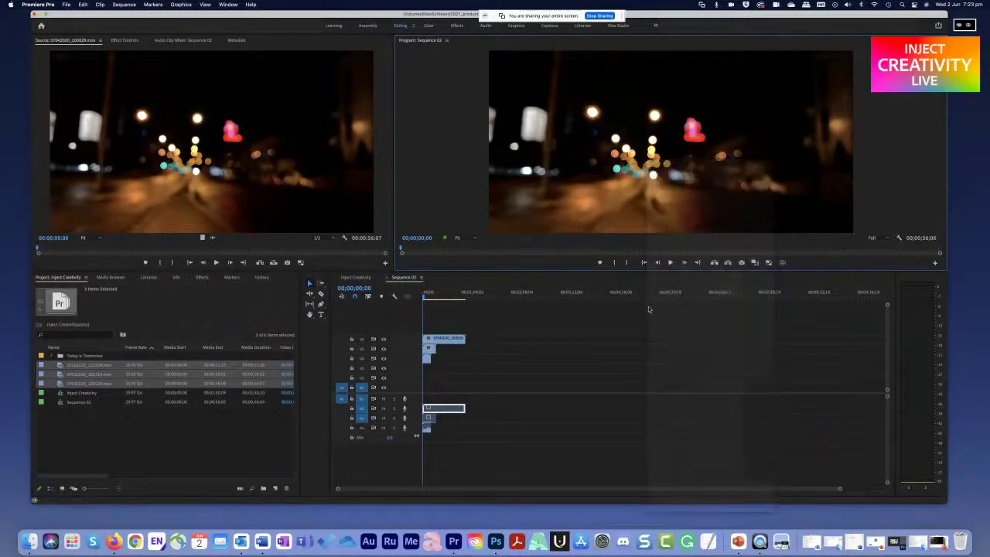
left_click_drag(659, 215, 627, 203)
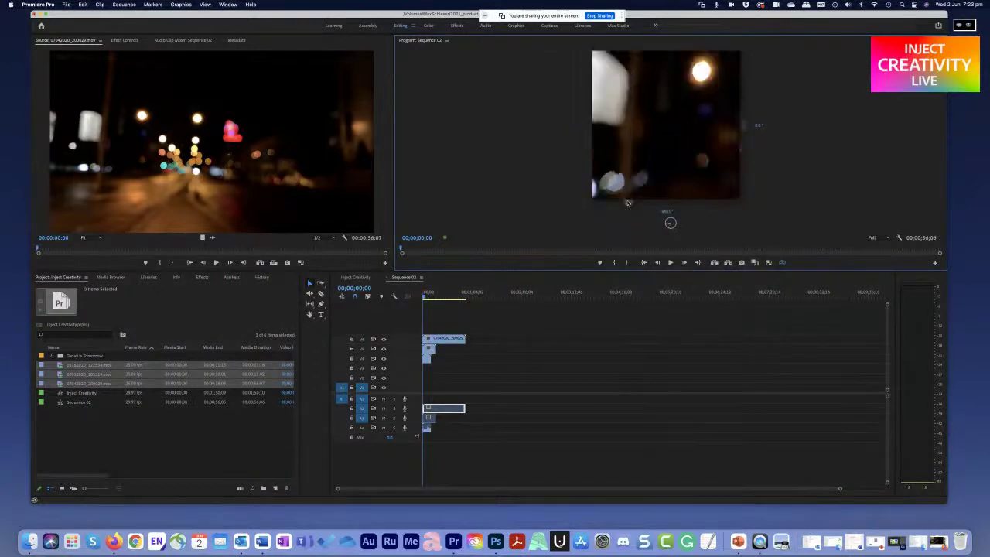
Search the effects for "immer" and apply VR Plane to Sphere to the night, street and pier clips
left_click(203, 278)
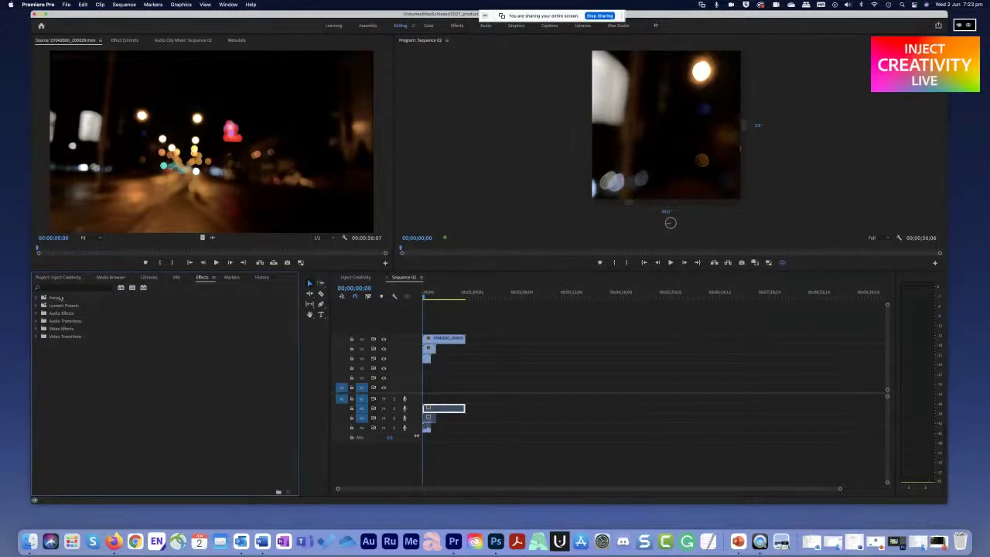
left_click(61, 287)
type("imme")
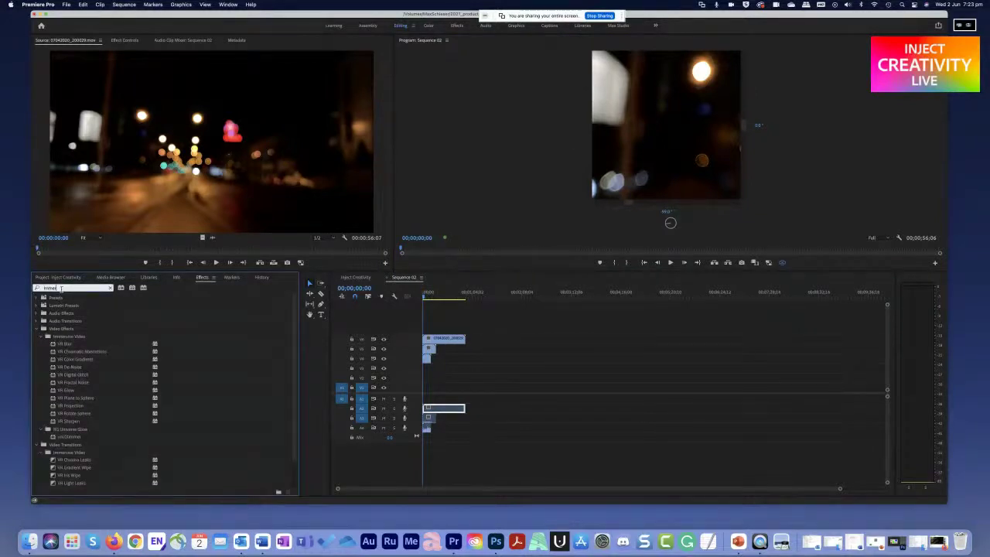
left_click(95, 404)
left_click_drag(91, 398, 441, 339)
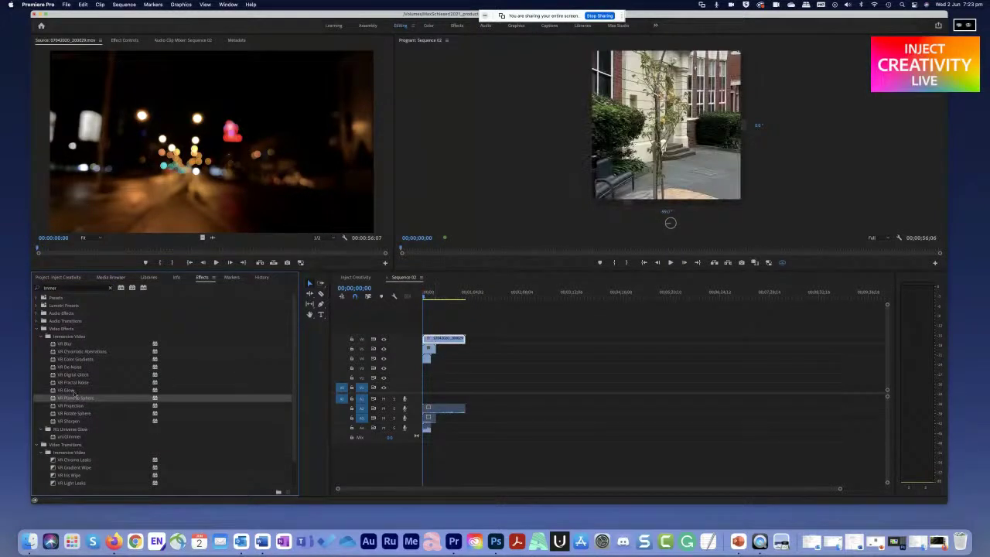
left_click_drag(68, 399, 429, 349)
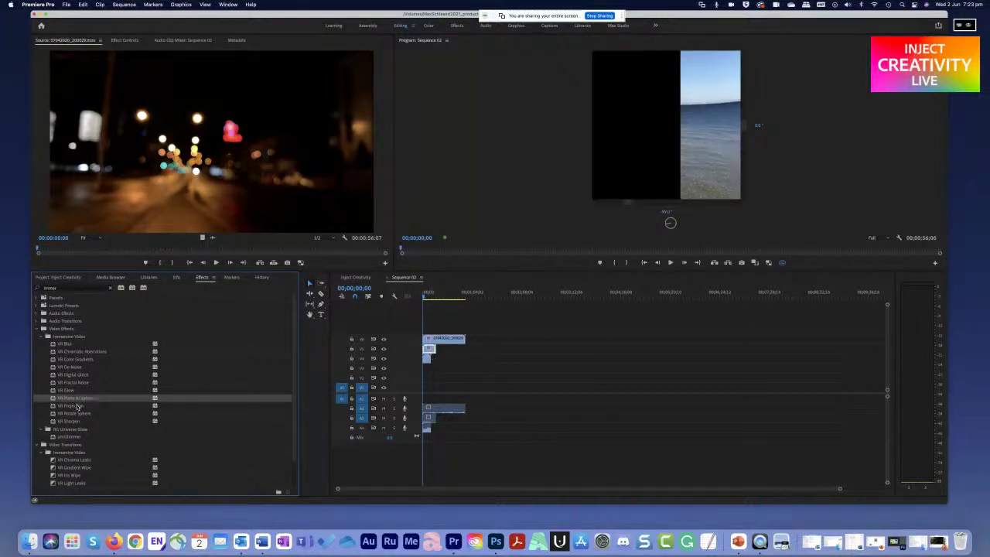
left_click_drag(77, 399, 426, 301)
Move the playhead to 00;00;07;15 and turn off the VR video display to show the flat frame
left_click(428, 297)
right_click(658, 144)
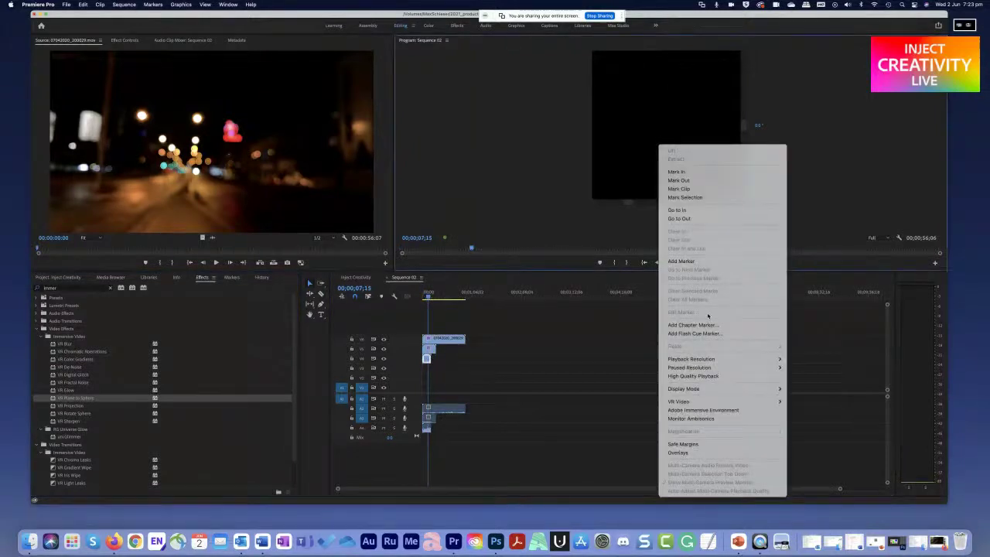
mouse_move(752, 401)
left_click(808, 401)
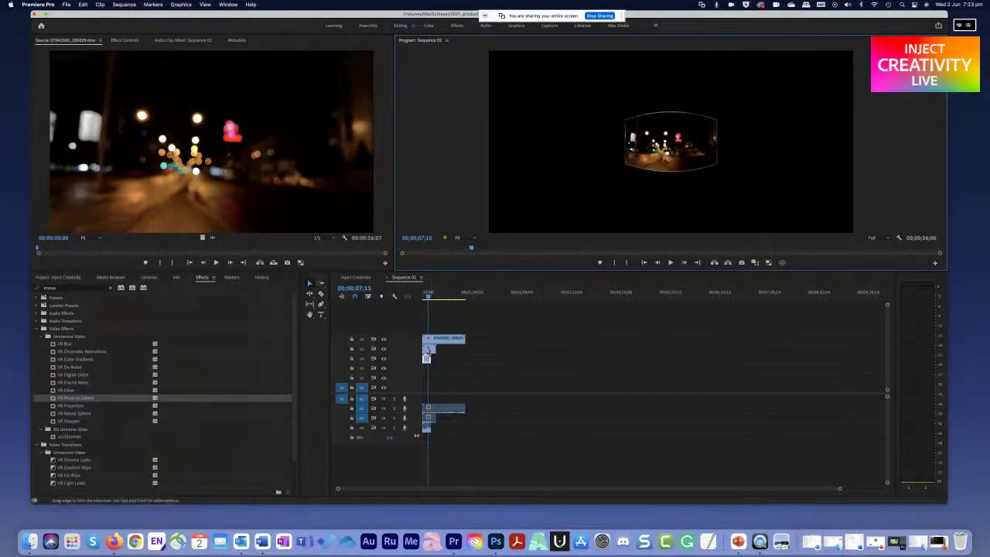
Shift the horizontal position of the pier clip to the left of the street clip and the night clip to its right
left_click(125, 40)
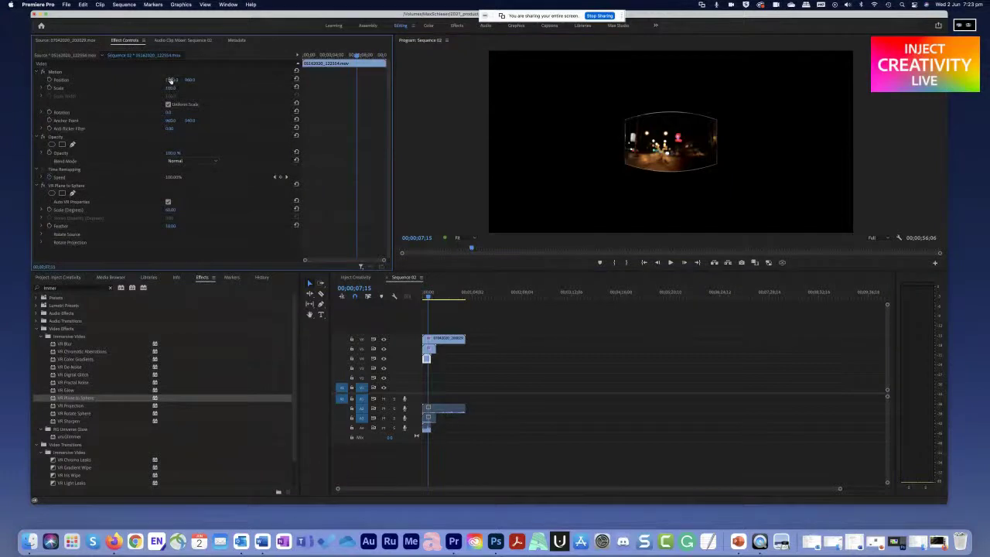
left_click_drag(171, 80, 172, 80)
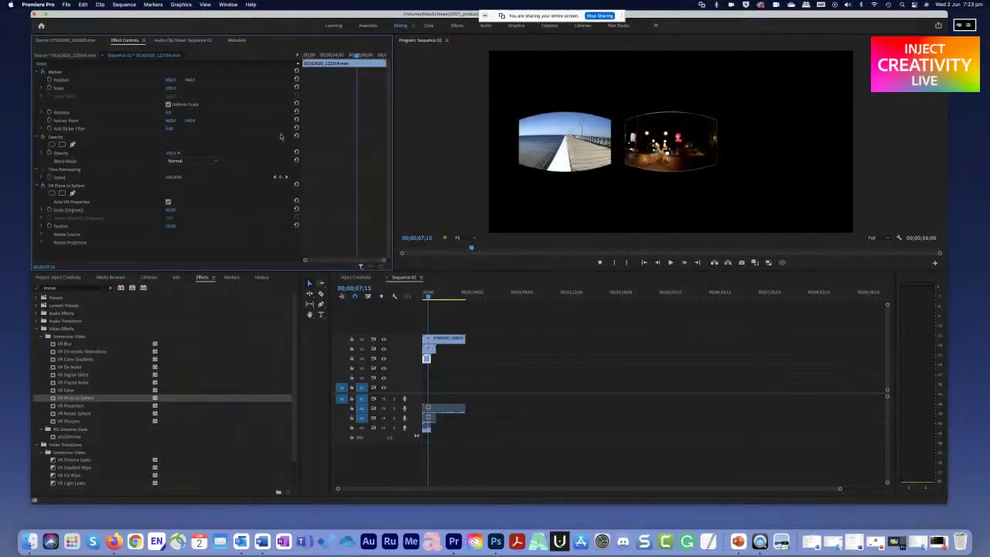
left_click(429, 348)
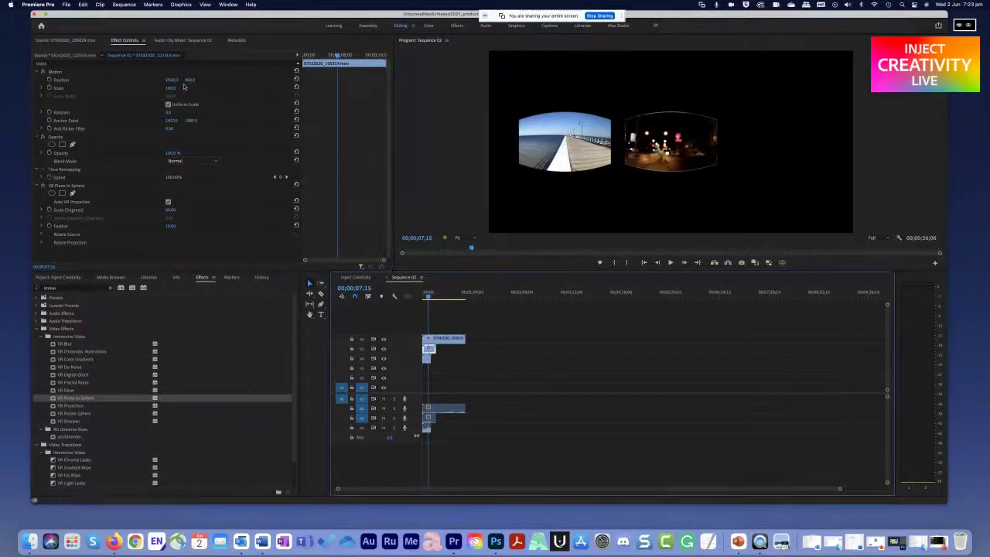
left_click(445, 340)
left_click_drag(168, 81, 169, 81)
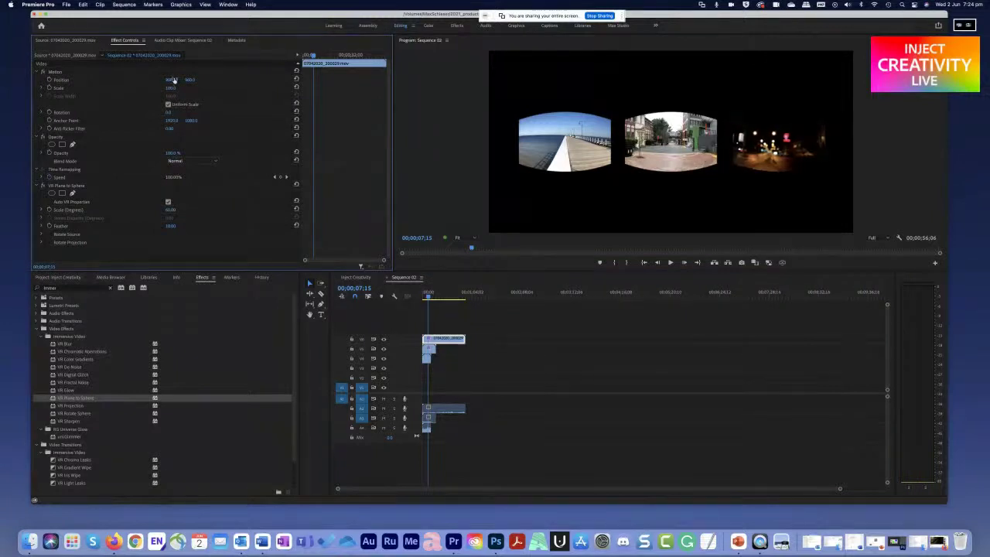
Examine the preview's button editor for the Toggle VR Video Display control, leaving the button layout as it is
right_click(658, 196)
left_click(818, 238)
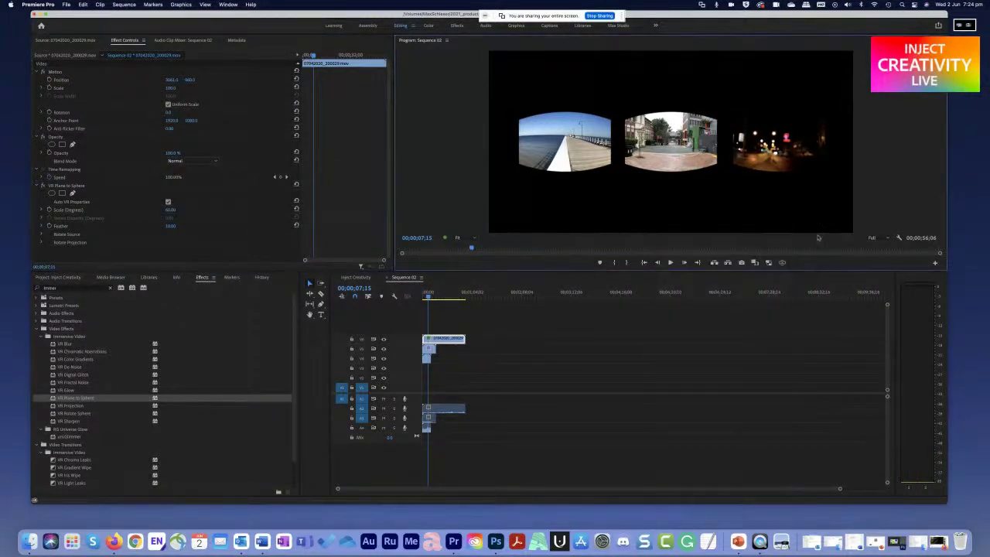
left_click(934, 263)
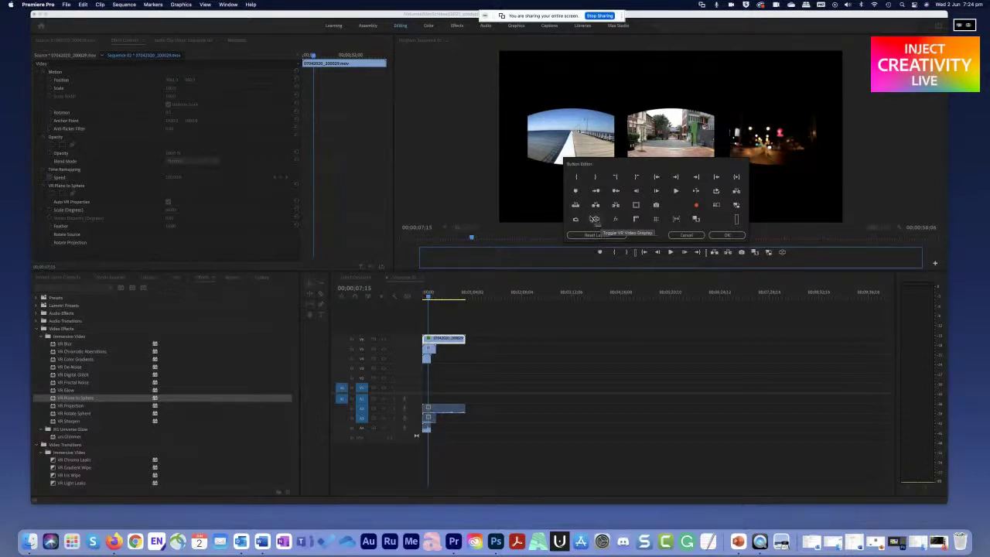
left_click(685, 234)
Toggle the VR video display until it is on and rotate the view from the street to the night clip
left_click(783, 264)
left_click(783, 264)
left_click(783, 264)
left_click(783, 264)
right_click(696, 179)
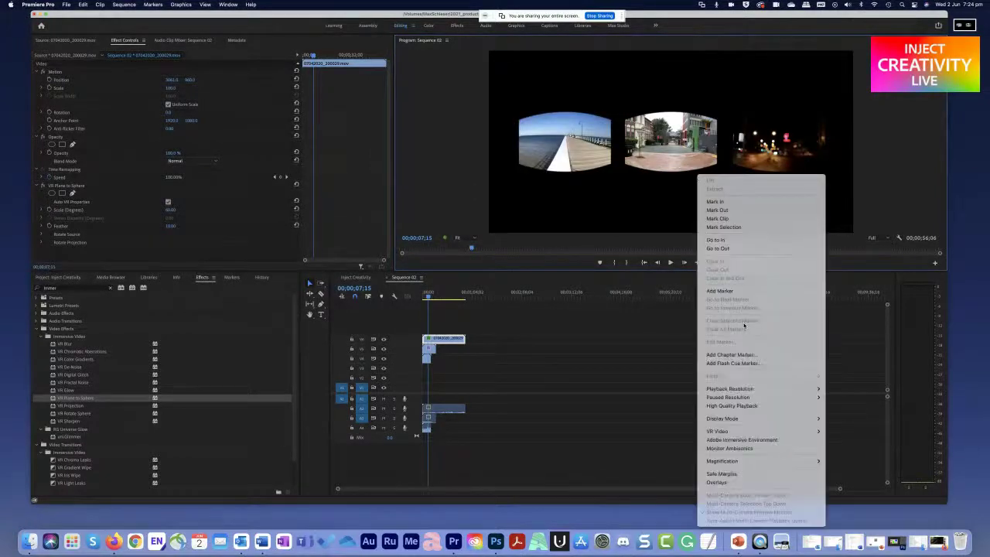
left_click(642, 211)
left_click(783, 263)
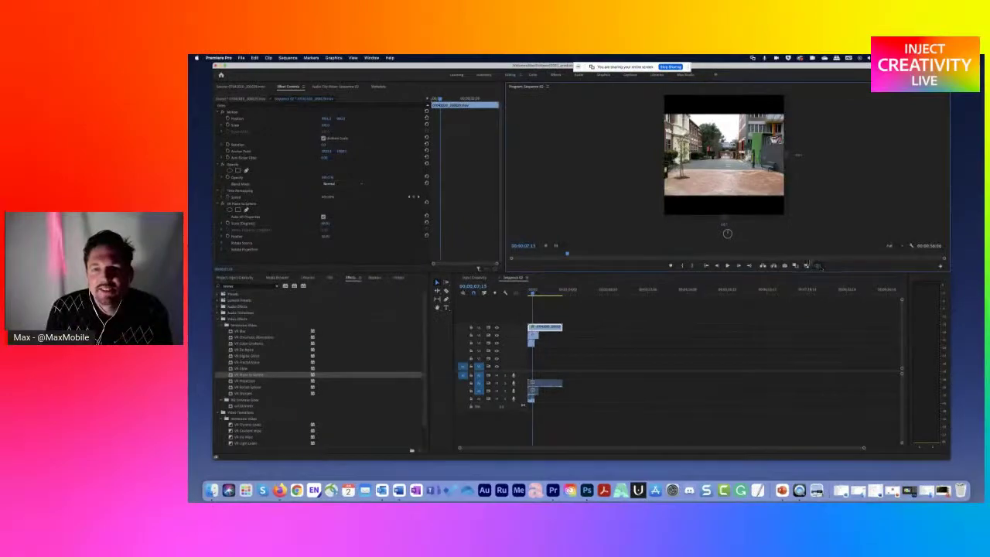
left_click_drag(725, 219, 766, 221)
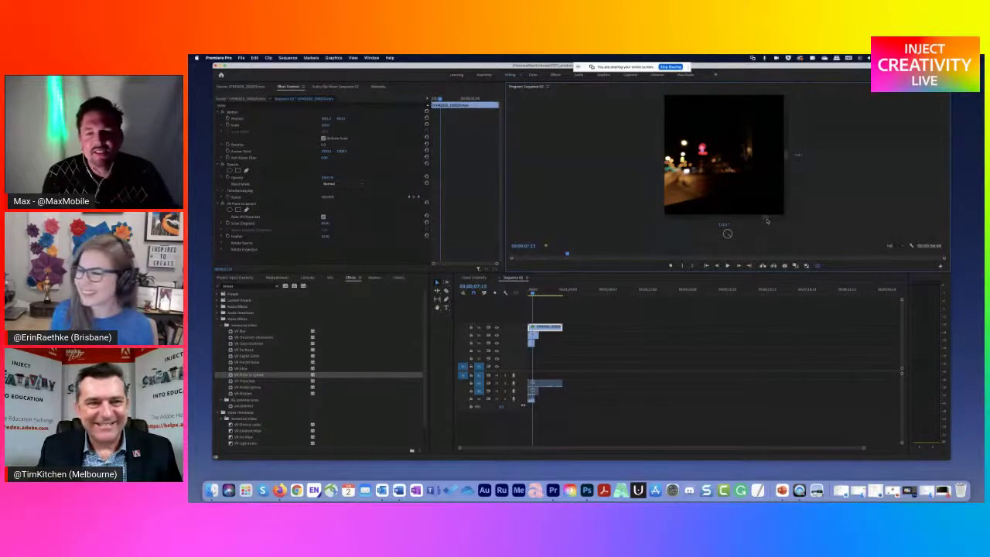
Turn off the VR video display and export the current flat frame as a JPEG still named "s"
right_click(716, 186)
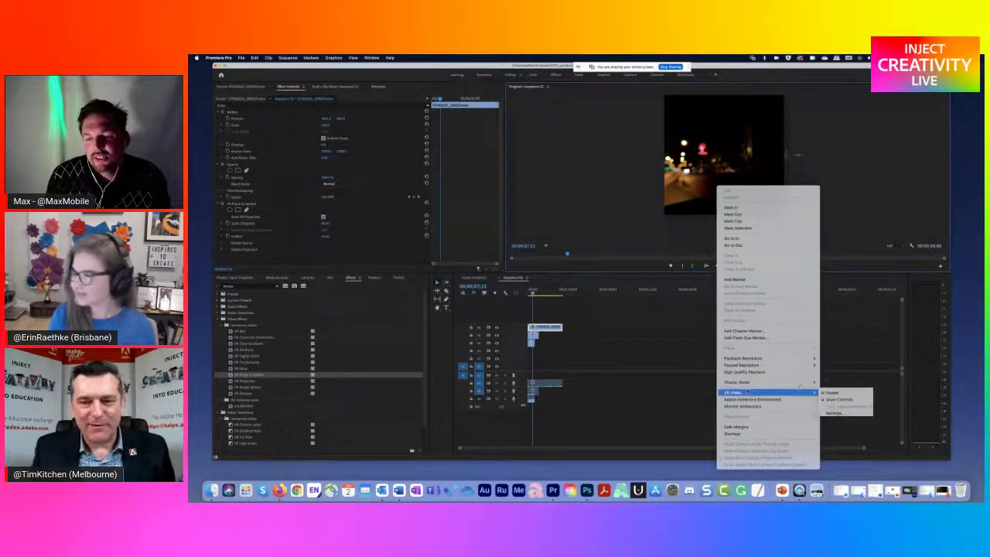
mouse_move(766, 392)
left_click(831, 393)
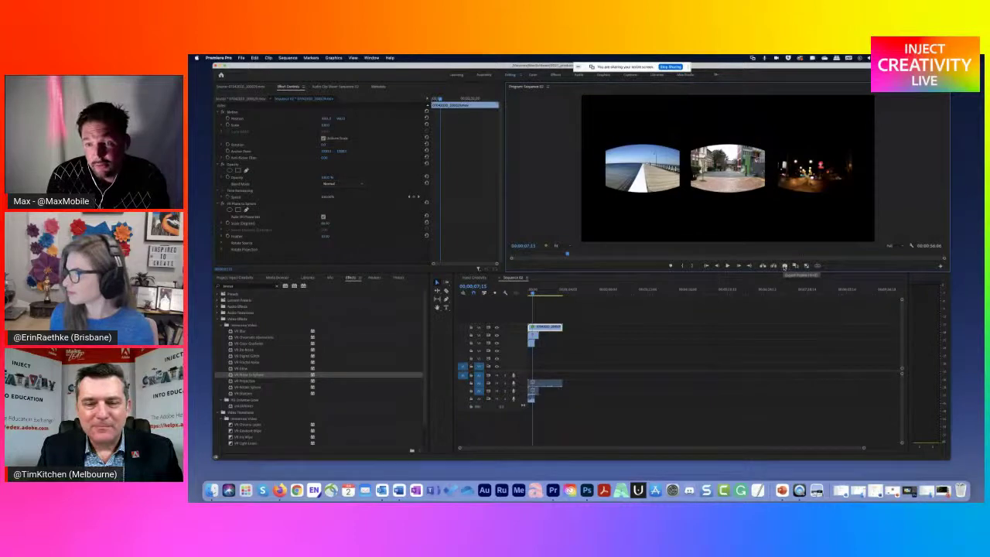
left_click(784, 265)
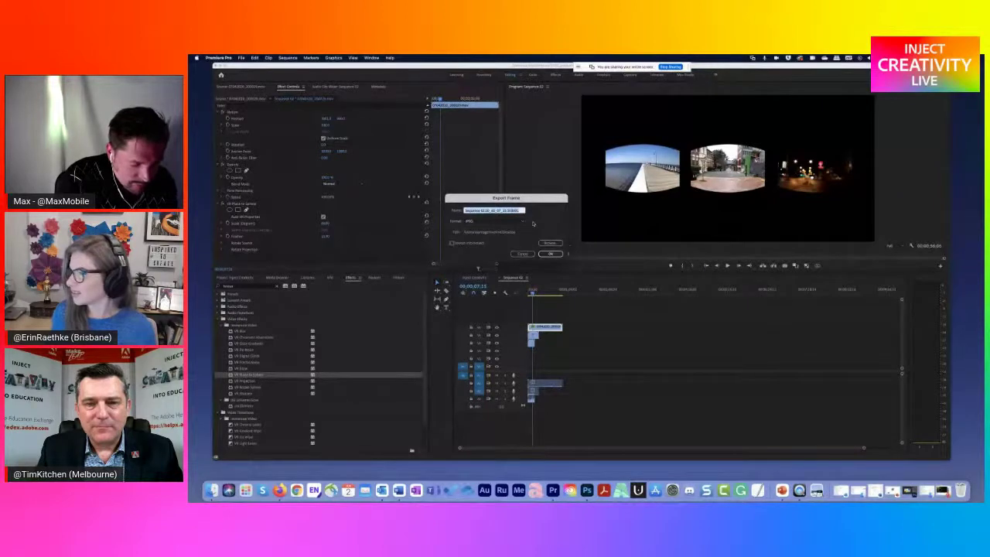
type("s")
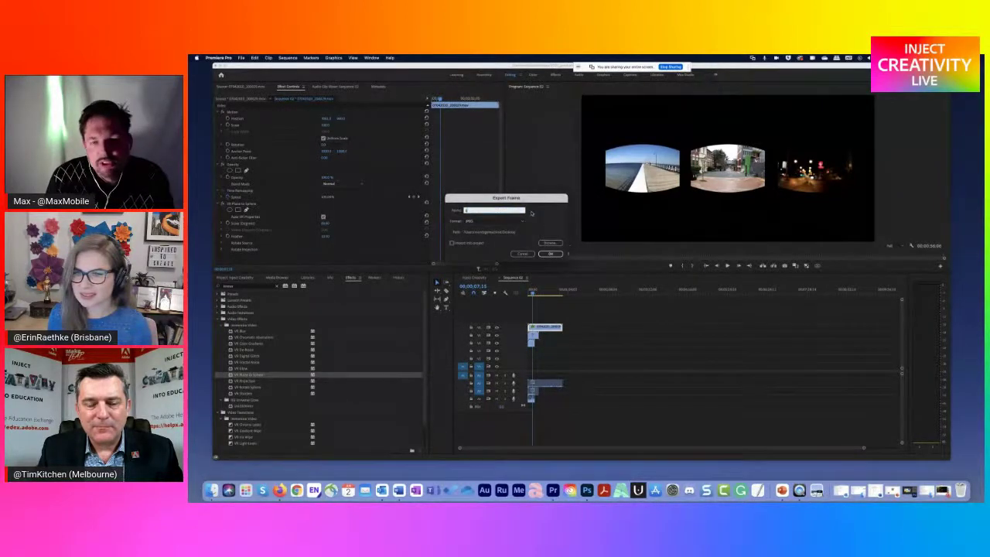
left_click(550, 254)
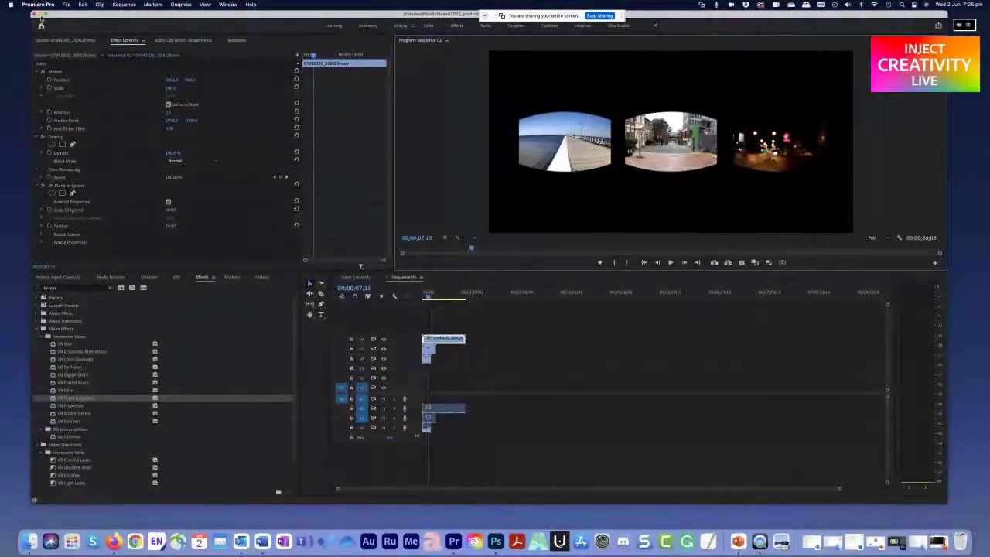
Switch to Photoshop and open the newly exported JPEG frame of the three VR clips from the Desktop
left_click(41, 16)
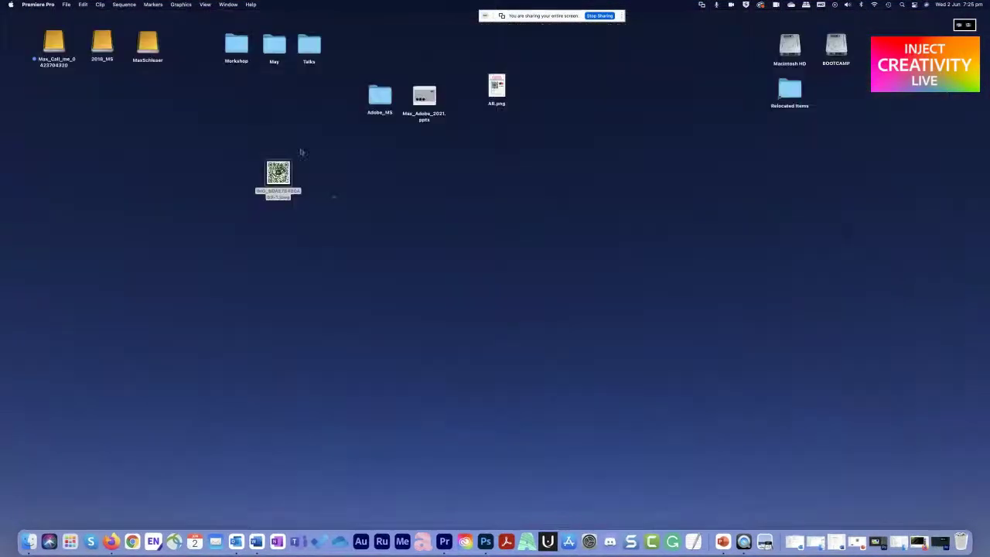
left_click(485, 542)
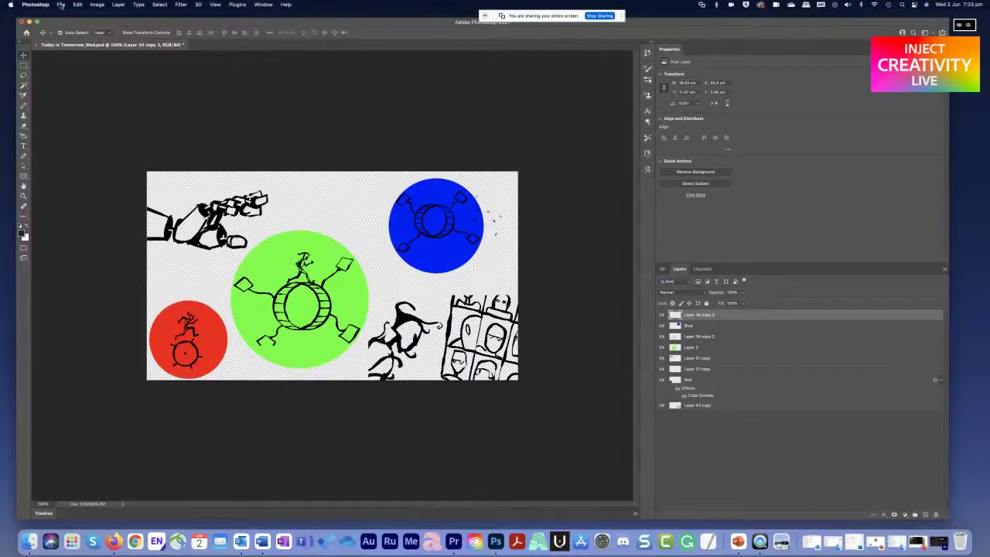
left_click(61, 5)
mouse_move(73, 44)
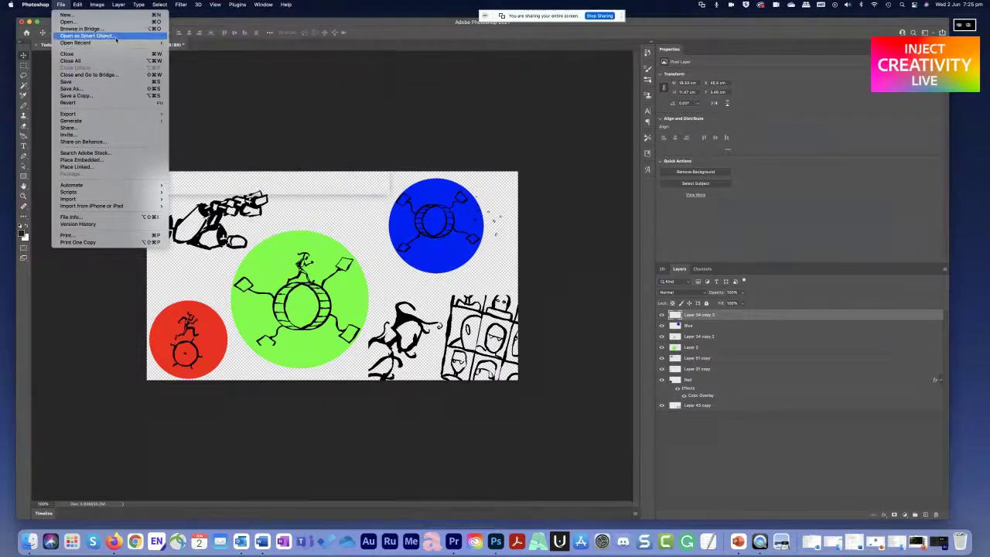
left_click(101, 22)
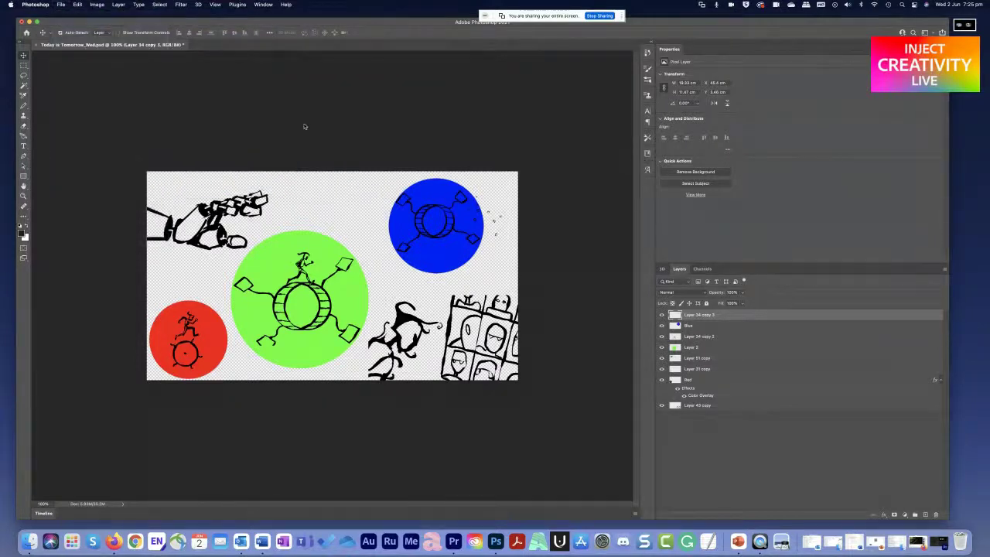
left_click(300, 210)
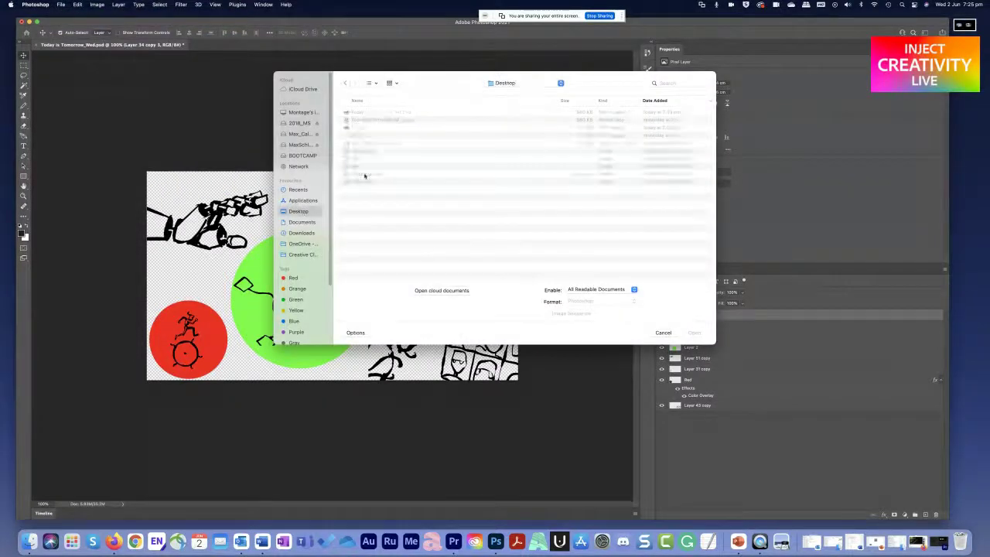
left_click(378, 113)
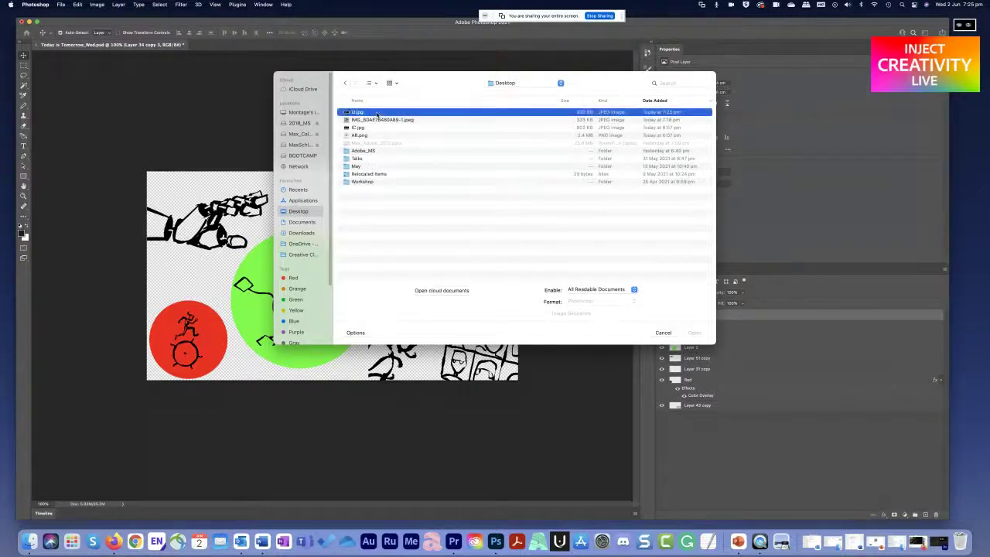
left_click(695, 333)
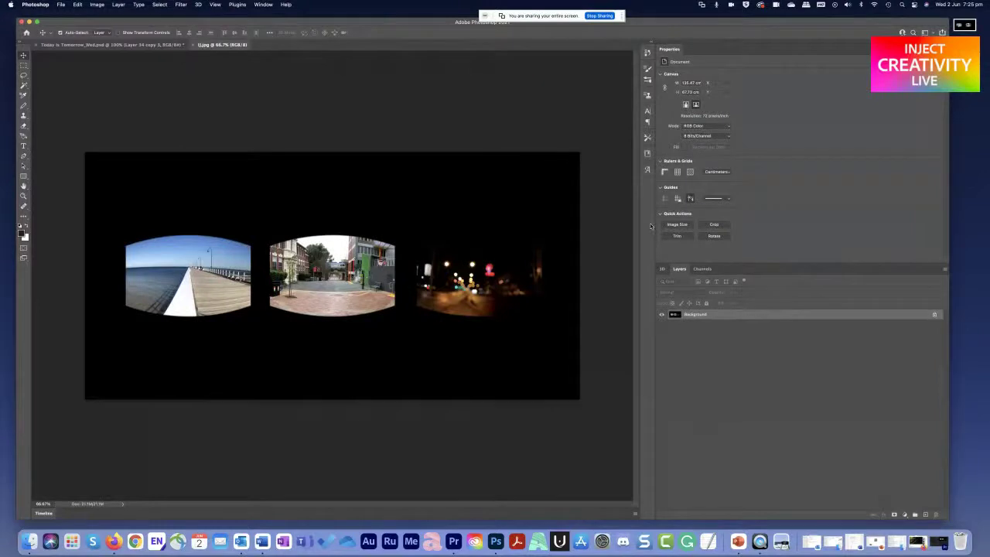
Unlock the frame's background layer and convert it into a spherical panorama layer from the selected layer
left_click(936, 315)
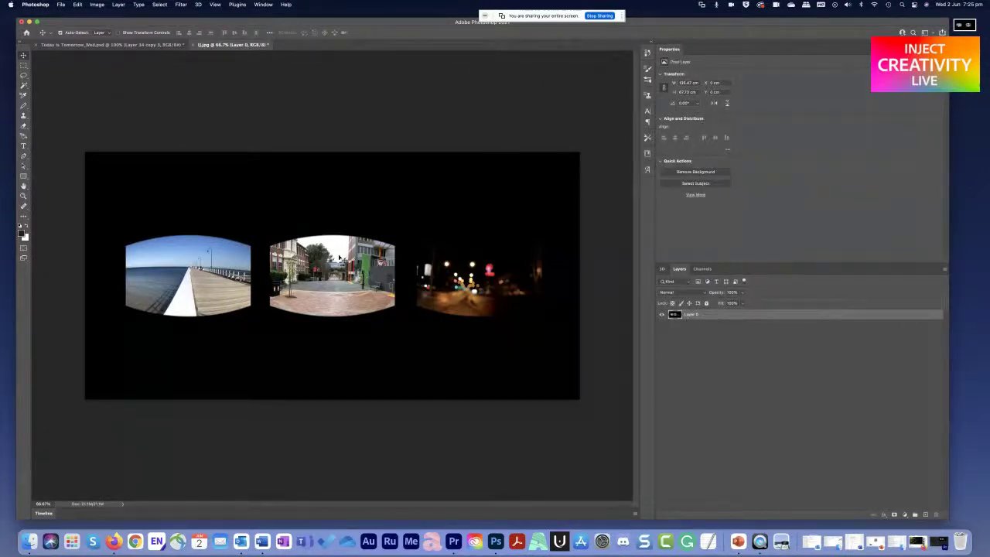
left_click(200, 5)
mouse_move(207, 37)
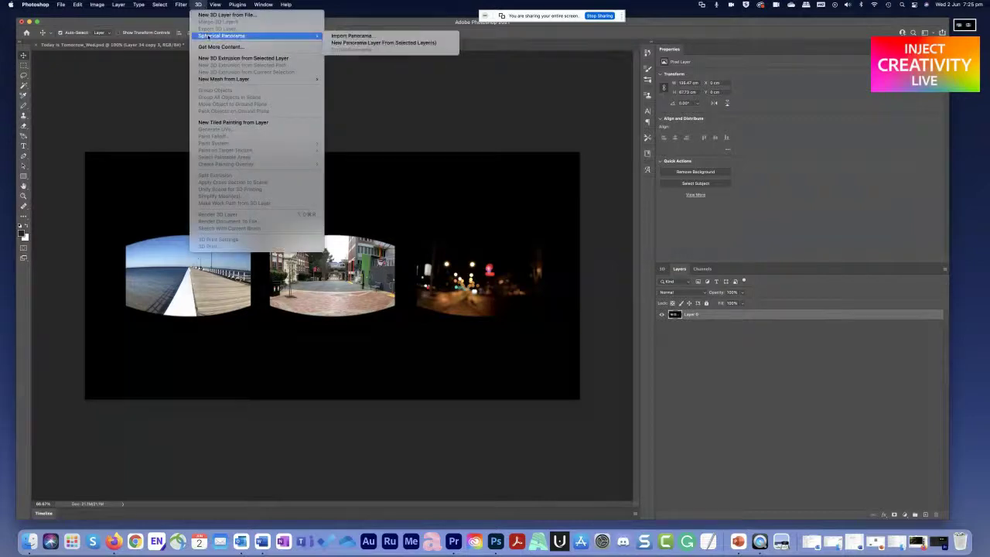
left_click(345, 44)
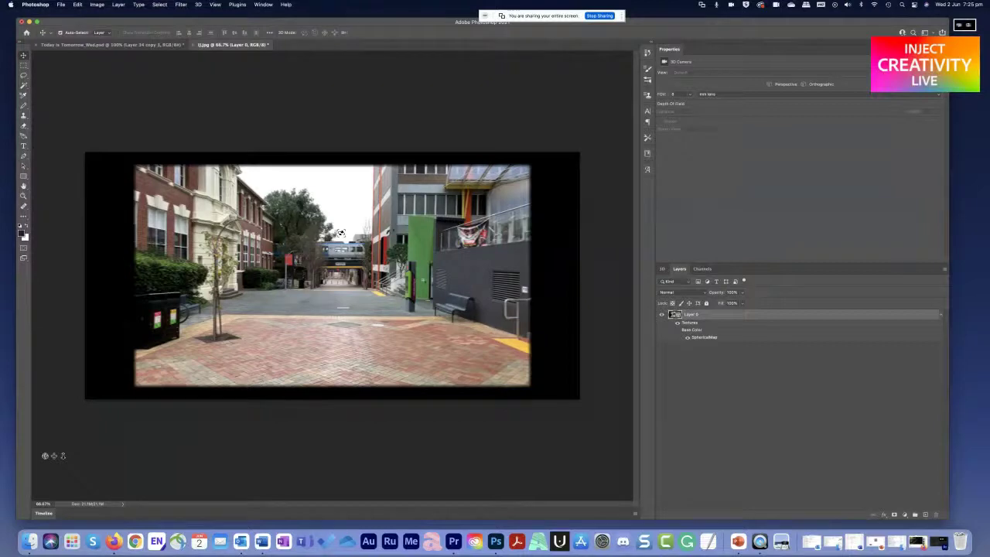
Rotate the panorama's view around the street image and open the layer's spherical map texture for flat editing
left_click_drag(276, 201, 276, 236)
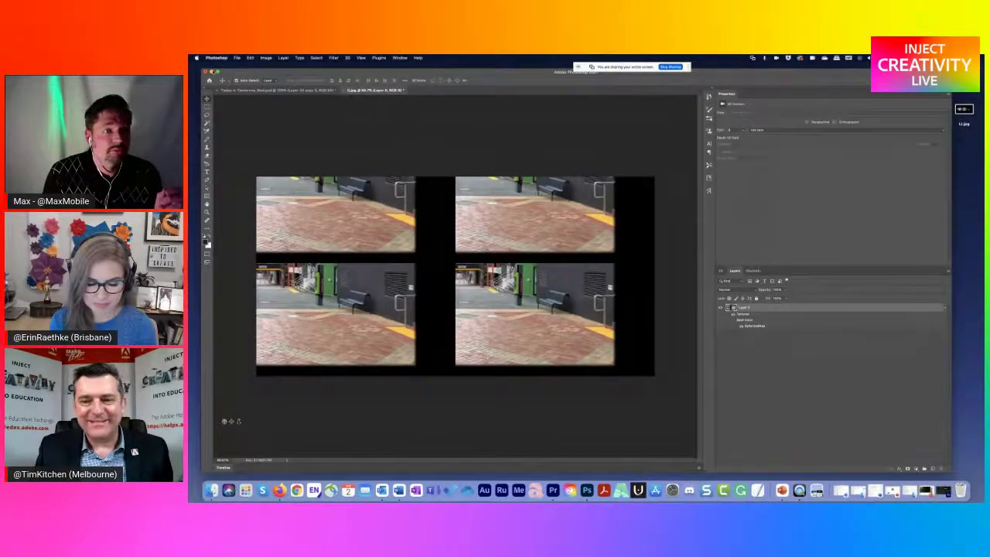
left_click(211, 71)
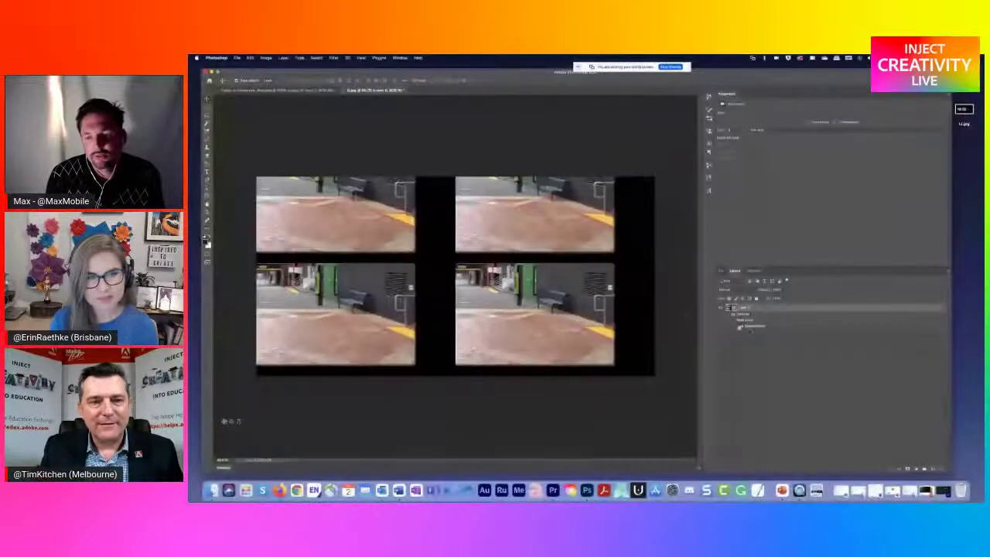
double_click(731, 307)
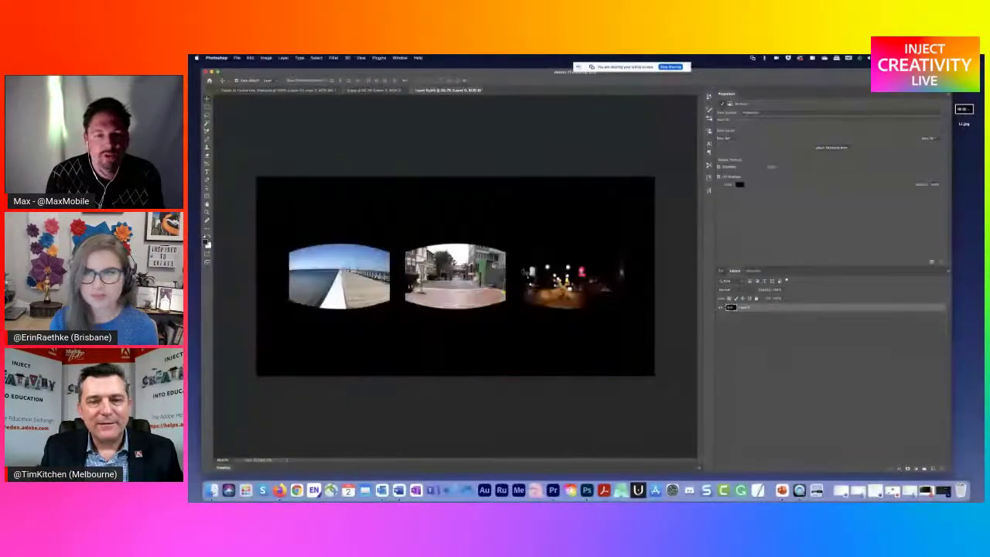